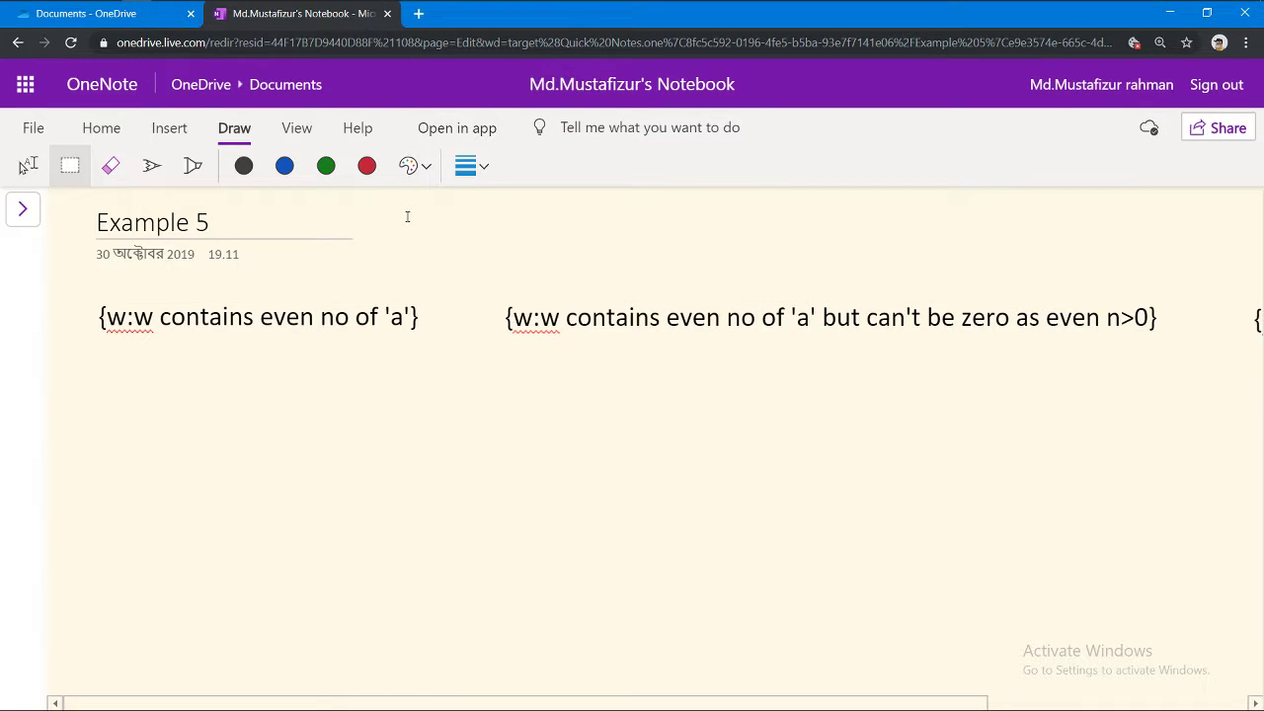
Select the green pen for freehand ink on the Example 5 page.
{"action": "left_click", "coordinate": [153, 165]}
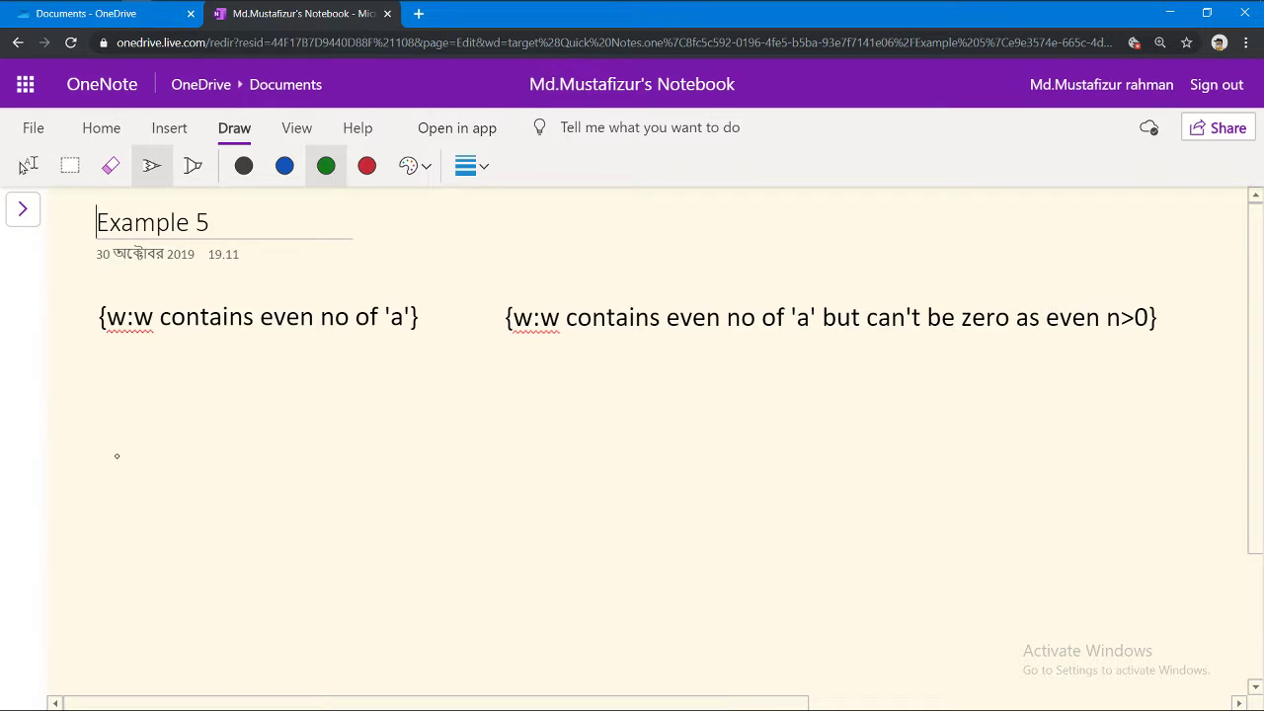
Draw the first state circle, underline 'even', and write the counts 0, 2, 4, 6, 8 … 2n.
{"action": "left_click_drag", "start_coordinate": [109, 454], "coordinate": [105, 460]}
{"action": "mouse_move", "coordinate": [287, 336]}
{"action": "left_mouse_down"}
{"action": "mouse_move", "coordinate": [265, 338]}
{"action": "mouse_move", "coordinate": [296, 339]}
{"action": "mouse_move", "coordinate": [344, 259]}
{"action": "mouse_move", "coordinate": [345, 282]}
{"action": "mouse_move", "coordinate": [380, 260]}
{"action": "mouse_move", "coordinate": [378, 232]}
{"action": "mouse_move", "coordinate": [364, 237]}
{"action": "mouse_move", "coordinate": [396, 256]}
{"action": "mouse_move", "coordinate": [364, 207]}
{"action": "left_mouse_up"}
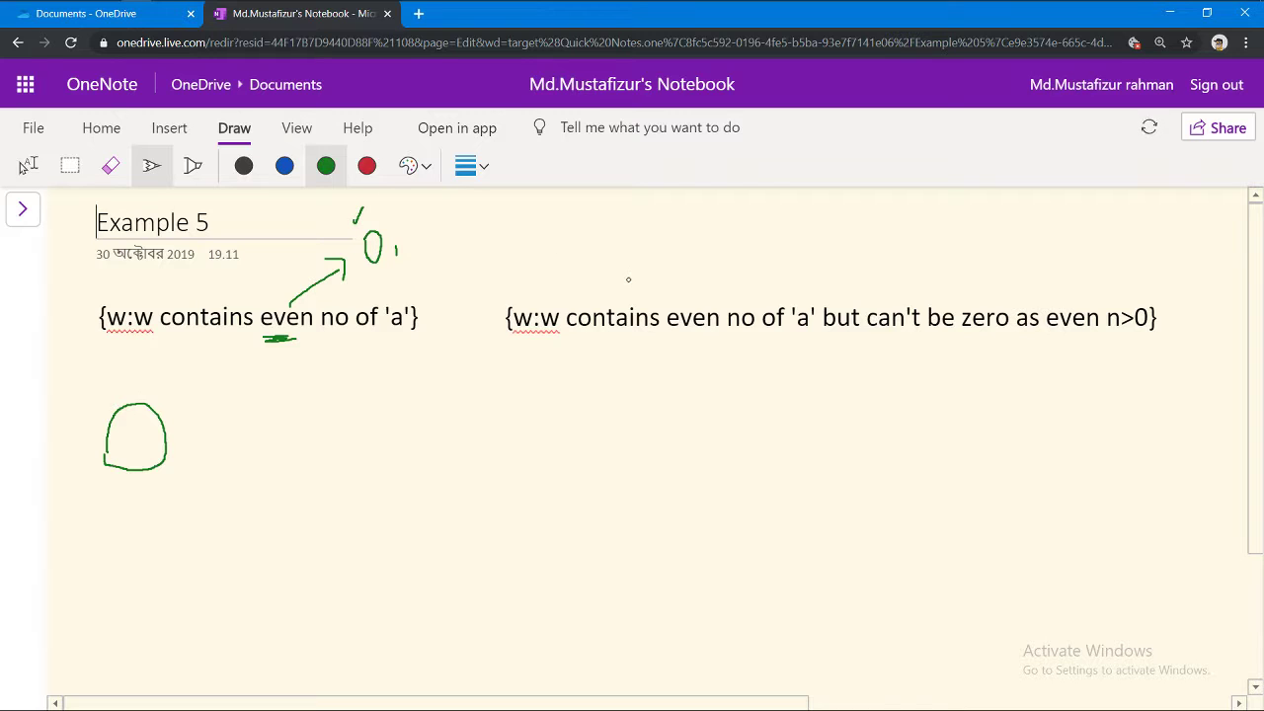
{"action": "left_click_drag", "start_coordinate": [637, 296], "coordinate": [654, 287]}
{"action": "mouse_move", "coordinate": [396, 217]}
{"action": "left_mouse_down"}
{"action": "mouse_move", "coordinate": [429, 239]}
{"action": "mouse_move", "coordinate": [439, 220]}
{"action": "mouse_move", "coordinate": [447, 235]}
{"action": "mouse_move", "coordinate": [429, 279]}
{"action": "mouse_move", "coordinate": [454, 271]}
{"action": "left_mouse_up"}
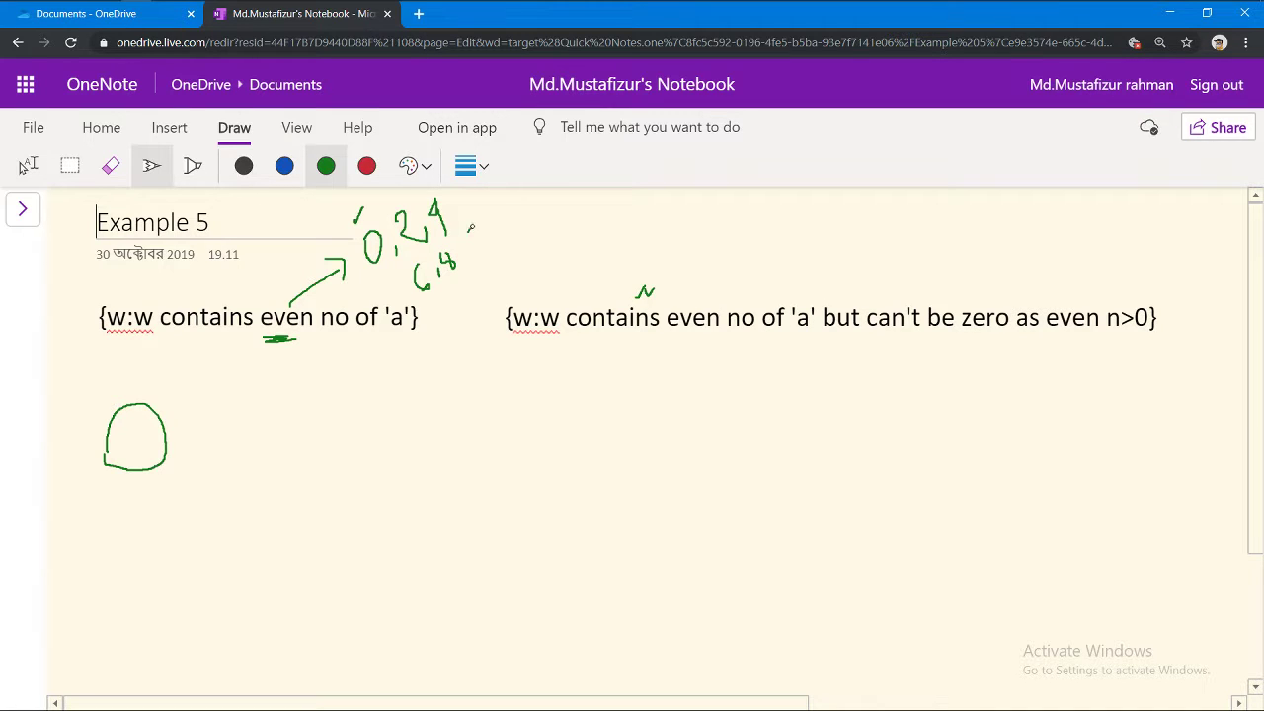
{"action": "mouse_move", "coordinate": [497, 217]}
{"action": "left_mouse_down"}
{"action": "mouse_move", "coordinate": [519, 235]}
{"action": "mouse_move", "coordinate": [550, 225]}
{"action": "left_mouse_up"}
{"action": "left_click_drag", "start_coordinate": [539, 237], "coordinate": [539, 252]}
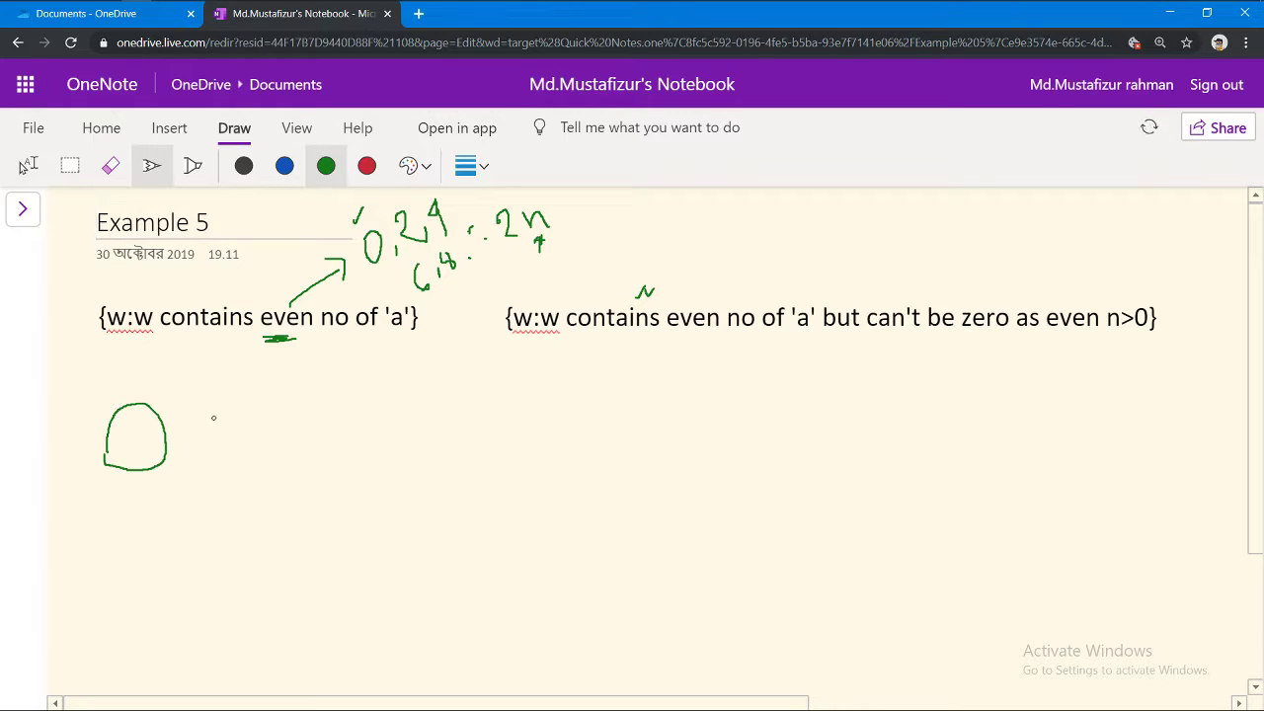
Draw a second state circle, label the first state 0, and join them with arrows labelled a.
{"action": "left_click_drag", "start_coordinate": [229, 419], "coordinate": [231, 462]}
{"action": "mouse_move", "coordinate": [132, 435]}
{"action": "left_mouse_down"}
{"action": "mouse_move", "coordinate": [147, 430]}
{"action": "mouse_move", "coordinate": [146, 456]}
{"action": "mouse_move", "coordinate": [132, 429]}
{"action": "left_mouse_up"}
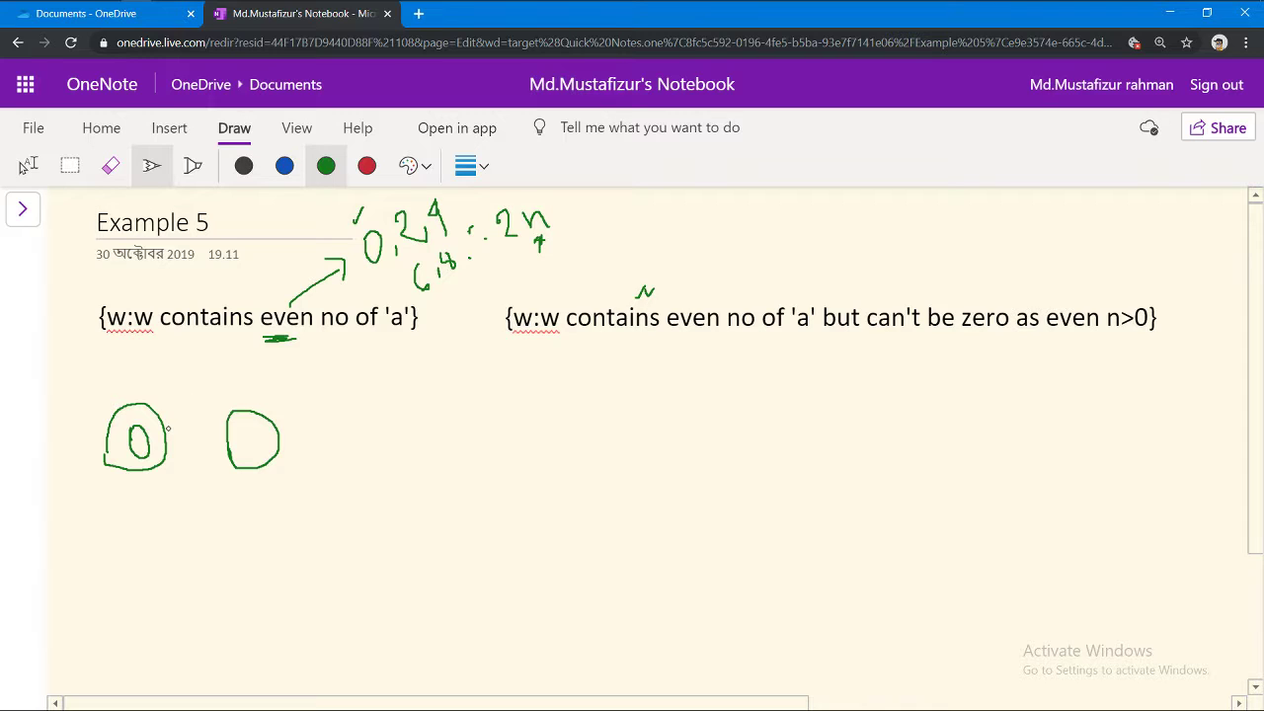
{"action": "mouse_move", "coordinate": [164, 429]}
{"action": "left_mouse_down"}
{"action": "mouse_move", "coordinate": [233, 427]}
{"action": "mouse_move", "coordinate": [220, 445]}
{"action": "left_mouse_up"}
{"action": "mouse_move", "coordinate": [184, 404]}
{"action": "left_mouse_down"}
{"action": "mouse_move", "coordinate": [188, 420]}
{"action": "mouse_move", "coordinate": [248, 440]}
{"action": "mouse_move", "coordinate": [244, 461]}
{"action": "mouse_move", "coordinate": [156, 463]}
{"action": "mouse_move", "coordinate": [166, 478]}
{"action": "mouse_move", "coordinate": [184, 447]}
{"action": "mouse_move", "coordinate": [185, 495]}
{"action": "mouse_move", "coordinate": [201, 479]}
{"action": "left_mouse_up"}
In red, mark state 0 as the start state and write 0, 2, 4, 6 … 2n beneath it.
{"action": "left_click", "coordinate": [366, 165]}
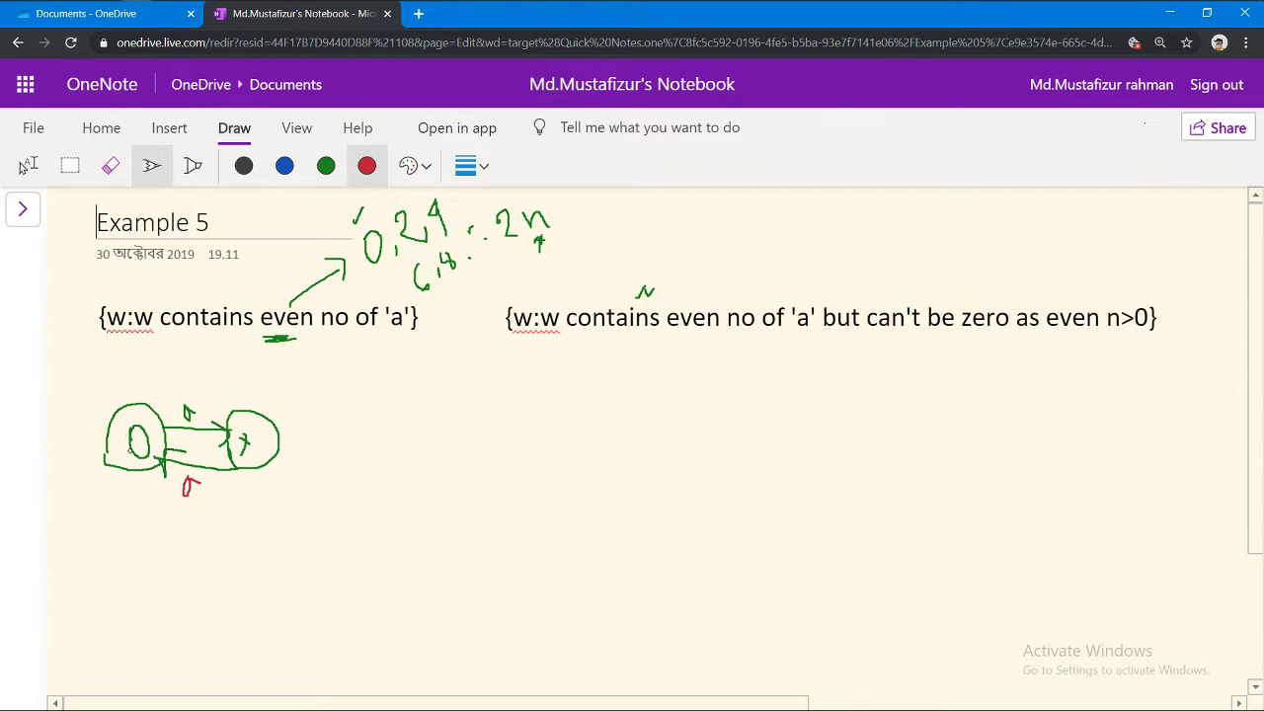
{"action": "mouse_move", "coordinate": [73, 509]}
{"action": "left_mouse_down"}
{"action": "mouse_move", "coordinate": [94, 507]}
{"action": "mouse_move", "coordinate": [97, 523]}
{"action": "left_mouse_up"}
{"action": "mouse_move", "coordinate": [65, 447]}
{"action": "left_mouse_down"}
{"action": "mouse_move", "coordinate": [103, 445]}
{"action": "mouse_move", "coordinate": [91, 457]}
{"action": "left_mouse_up"}
{"action": "mouse_move", "coordinate": [110, 510]}
{"action": "left_mouse_down"}
{"action": "mouse_move", "coordinate": [106, 526]}
{"action": "mouse_move", "coordinate": [144, 521]}
{"action": "mouse_move", "coordinate": [105, 561]}
{"action": "mouse_move", "coordinate": [144, 559]}
{"action": "mouse_move", "coordinate": [184, 534]}
{"action": "left_mouse_up"}
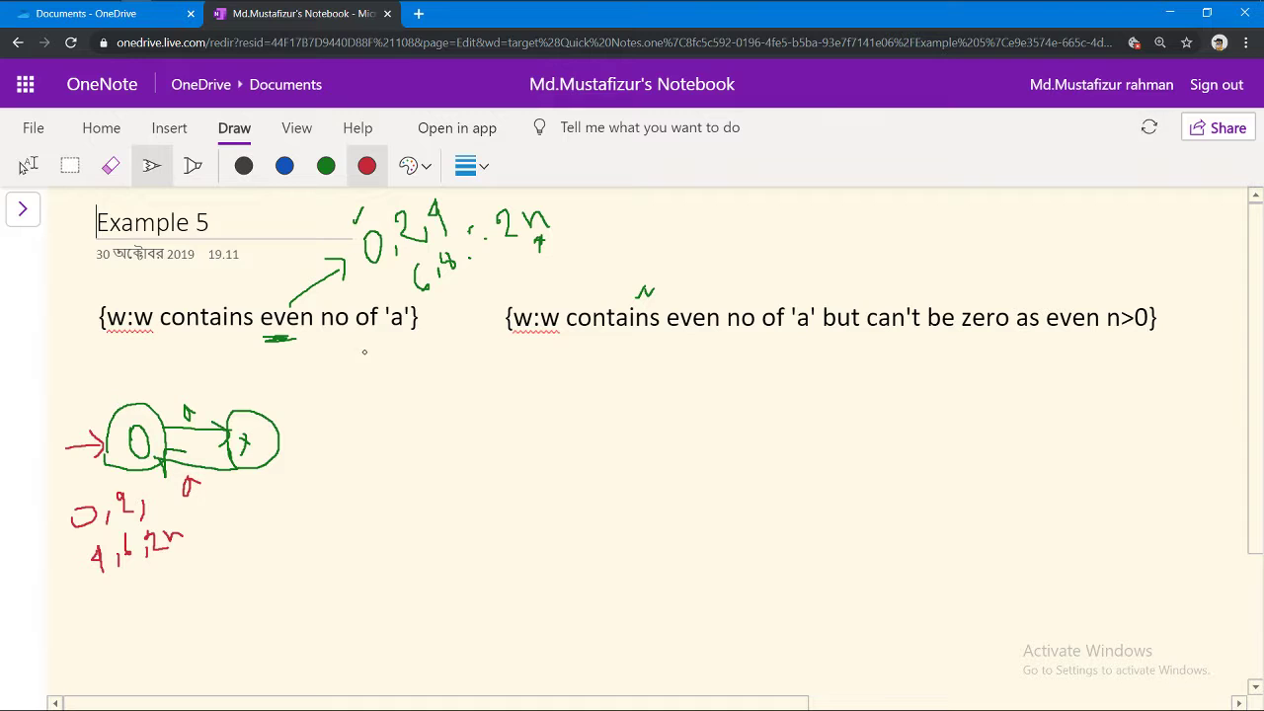
Tick the 'a' in the first language and draw b self-loops above both states.
{"action": "left_click_drag", "start_coordinate": [386, 341], "coordinate": [399, 340]}
{"action": "mouse_move", "coordinate": [120, 406]}
{"action": "left_mouse_down"}
{"action": "mouse_move", "coordinate": [124, 374]}
{"action": "mouse_move", "coordinate": [156, 403]}
{"action": "mouse_move", "coordinate": [144, 391]}
{"action": "left_mouse_up"}
{"action": "left_click_drag", "start_coordinate": [145, 381], "coordinate": [160, 391]}
{"action": "left_click_drag", "start_coordinate": [243, 413], "coordinate": [288, 397]}
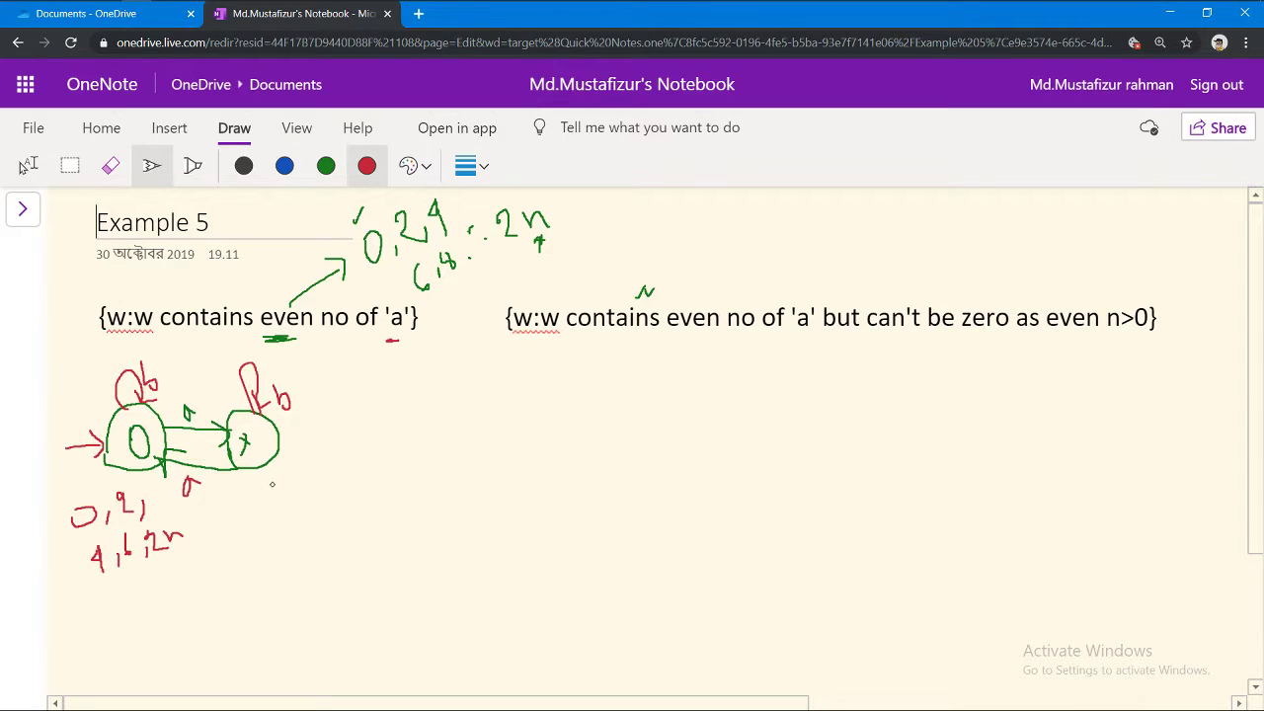
Write the odd counts 1, 3, 5, 7 in red under the second state.
{"action": "mouse_move", "coordinate": [273, 482]}
{"action": "left_mouse_down"}
{"action": "mouse_move", "coordinate": [277, 549]}
{"action": "mouse_move", "coordinate": [303, 523]}
{"action": "mouse_move", "coordinate": [294, 543]}
{"action": "mouse_move", "coordinate": [319, 538]}
{"action": "mouse_move", "coordinate": [332, 500]}
{"action": "mouse_move", "coordinate": [322, 527]}
{"action": "mouse_move", "coordinate": [339, 523]}
{"action": "left_mouse_up"}
{"action": "mouse_move", "coordinate": [346, 480]}
{"action": "left_mouse_down"}
{"action": "mouse_move", "coordinate": [362, 476]}
{"action": "mouse_move", "coordinate": [356, 512]}
{"action": "left_mouse_up"}
{"action": "left_click_drag", "start_coordinate": [352, 504], "coordinate": [367, 502]}
Add the forms 2n+1 and (2n−1) below the counts, and tick 2n+1 and the 7.
{"action": "mouse_move", "coordinate": [295, 571]}
{"action": "left_mouse_down"}
{"action": "mouse_move", "coordinate": [314, 592]}
{"action": "mouse_move", "coordinate": [352, 558]}
{"action": "mouse_move", "coordinate": [344, 571]}
{"action": "mouse_move", "coordinate": [377, 563]}
{"action": "mouse_move", "coordinate": [427, 515]}
{"action": "mouse_move", "coordinate": [387, 551]}
{"action": "left_mouse_up"}
{"action": "mouse_move", "coordinate": [428, 512]}
{"action": "left_mouse_down"}
{"action": "mouse_move", "coordinate": [474, 496]}
{"action": "mouse_move", "coordinate": [457, 522]}
{"action": "left_mouse_up"}
{"action": "left_click_drag", "start_coordinate": [377, 511], "coordinate": [403, 556]}
{"action": "mouse_move", "coordinate": [271, 581]}
{"action": "left_mouse_down"}
{"action": "mouse_move", "coordinate": [292, 567]}
{"action": "mouse_move", "coordinate": [363, 576]}
{"action": "mouse_move", "coordinate": [345, 618]}
{"action": "mouse_move", "coordinate": [355, 612]}
{"action": "left_mouse_up"}
{"action": "mouse_move", "coordinate": [327, 472]}
{"action": "left_mouse_down"}
{"action": "mouse_move", "coordinate": [334, 490]}
{"action": "mouse_move", "coordinate": [354, 454]}
{"action": "left_mouse_up"}
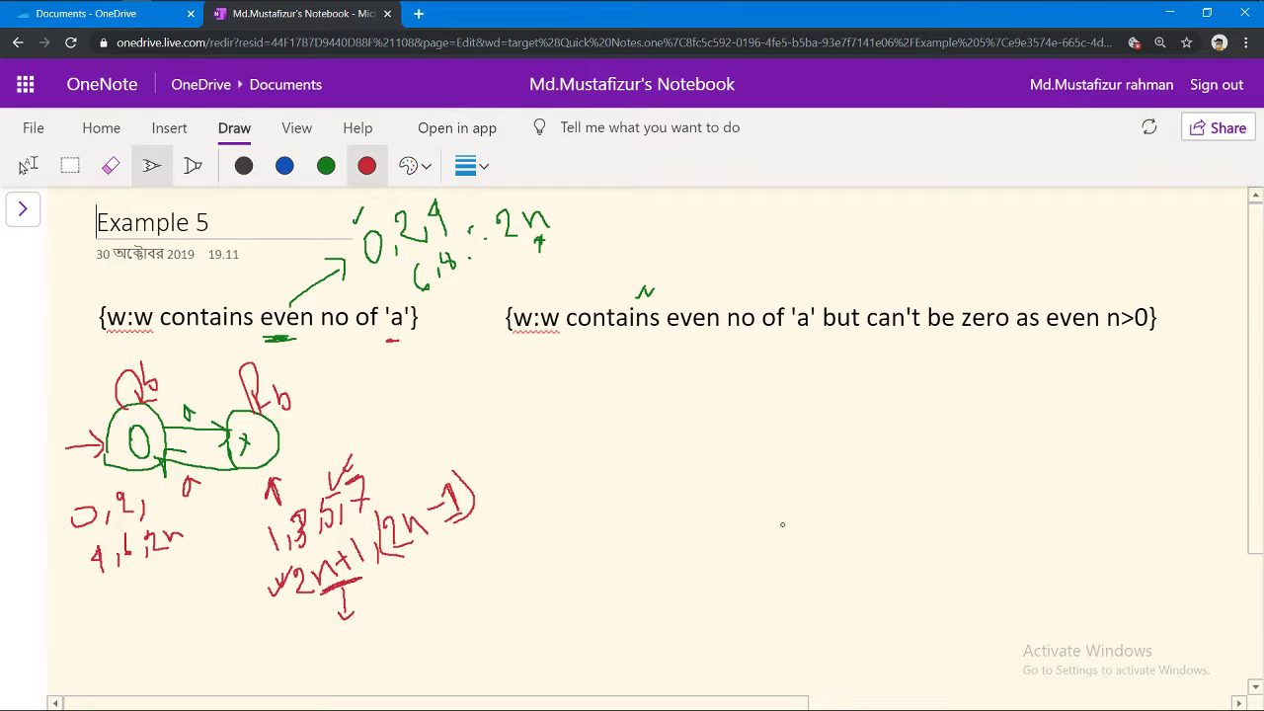
{"action": "left_click_drag", "start_coordinate": [597, 700], "coordinate": [727, 700]}
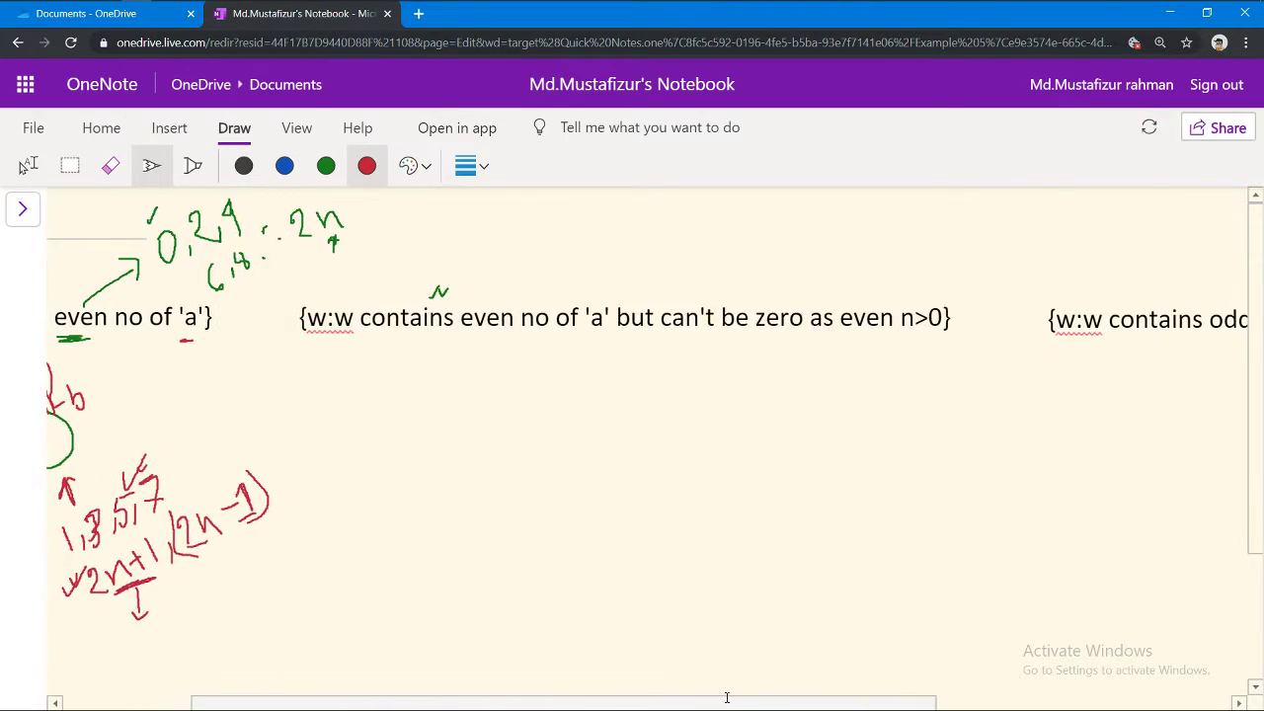
Underline the nonzero-even language, cross out the count 0, and draw three blue state circles.
{"action": "left_click_drag", "start_coordinate": [487, 338], "coordinate": [603, 338]}
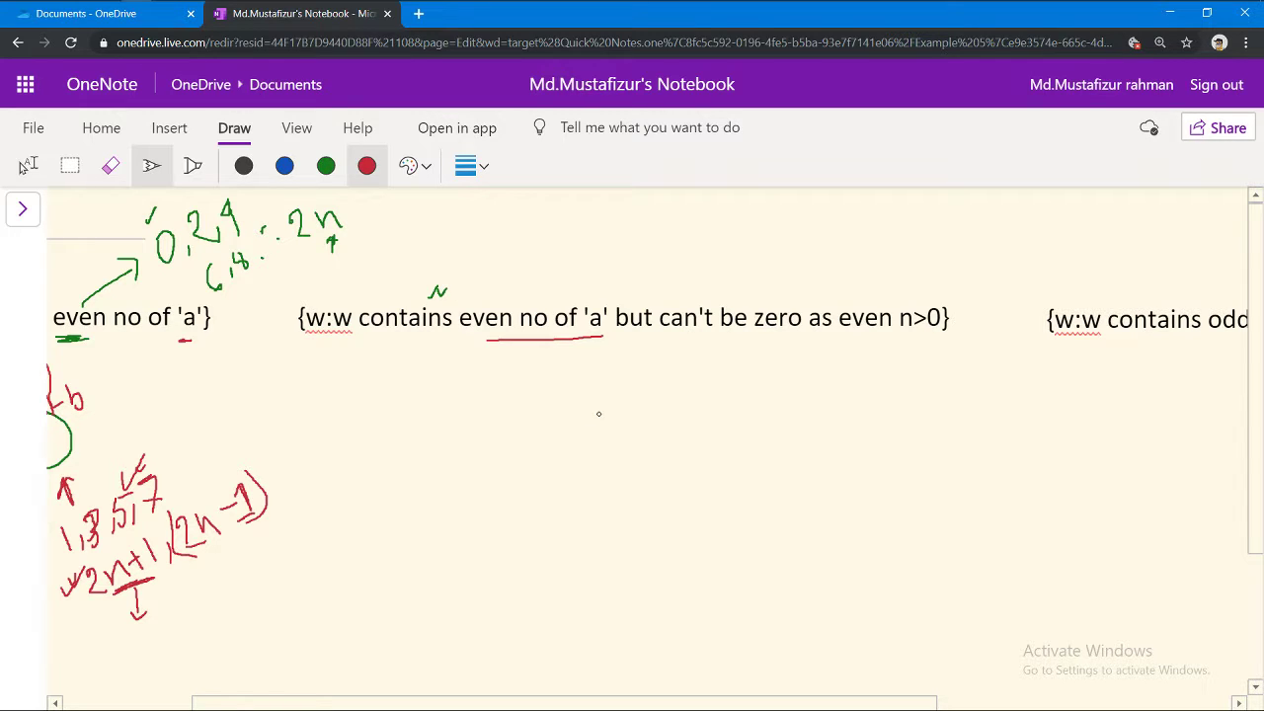
{"action": "mouse_move", "coordinate": [146, 211]}
{"action": "left_mouse_down"}
{"action": "mouse_move", "coordinate": [170, 229]}
{"action": "mouse_move", "coordinate": [154, 248]}
{"action": "left_mouse_up"}
{"action": "left_click", "coordinate": [284, 165]}
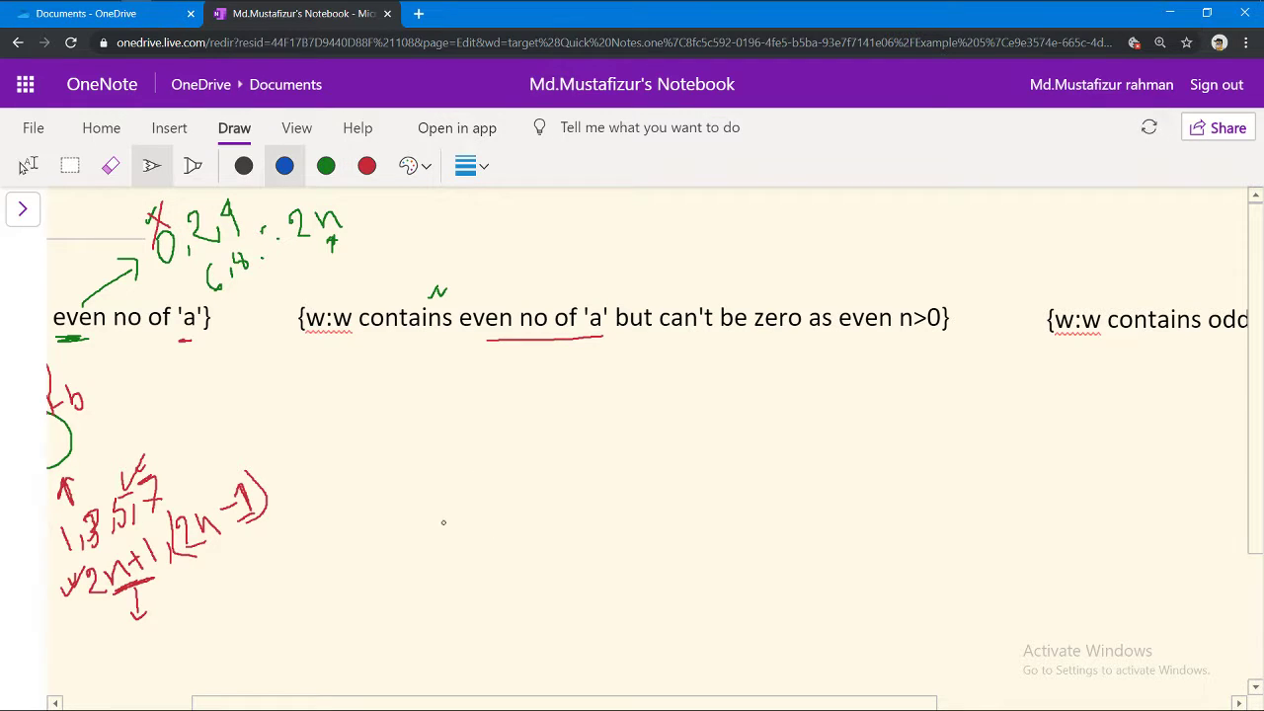
{"action": "left_click_drag", "start_coordinate": [393, 494], "coordinate": [391, 511]}
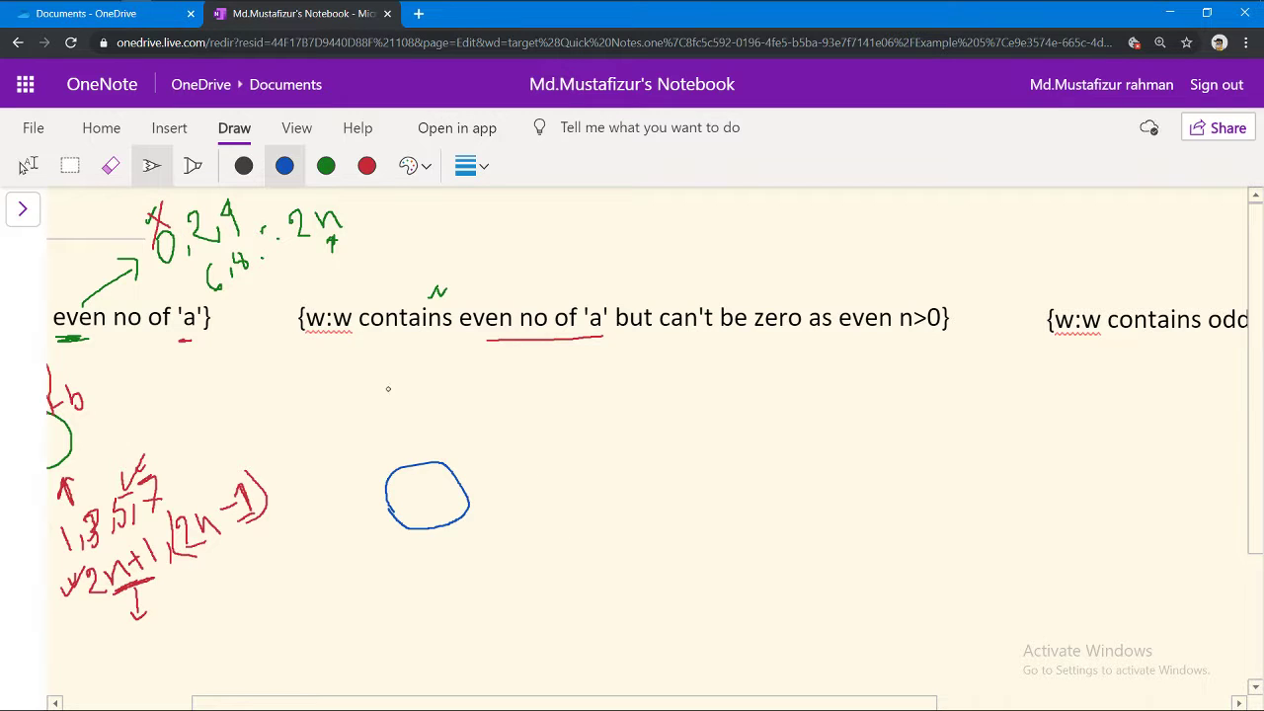
{"action": "left_click_drag", "start_coordinate": [204, 254], "coordinate": [229, 245]}
{"action": "left_click_drag", "start_coordinate": [555, 504], "coordinate": [550, 492]}
{"action": "left_click_drag", "start_coordinate": [701, 489], "coordinate": [699, 474]}
Join the three blue states with two arrows, both labelled a.
{"action": "mouse_move", "coordinate": [466, 492]}
{"action": "left_mouse_down"}
{"action": "mouse_move", "coordinate": [553, 489]}
{"action": "mouse_move", "coordinate": [541, 508]}
{"action": "left_mouse_up"}
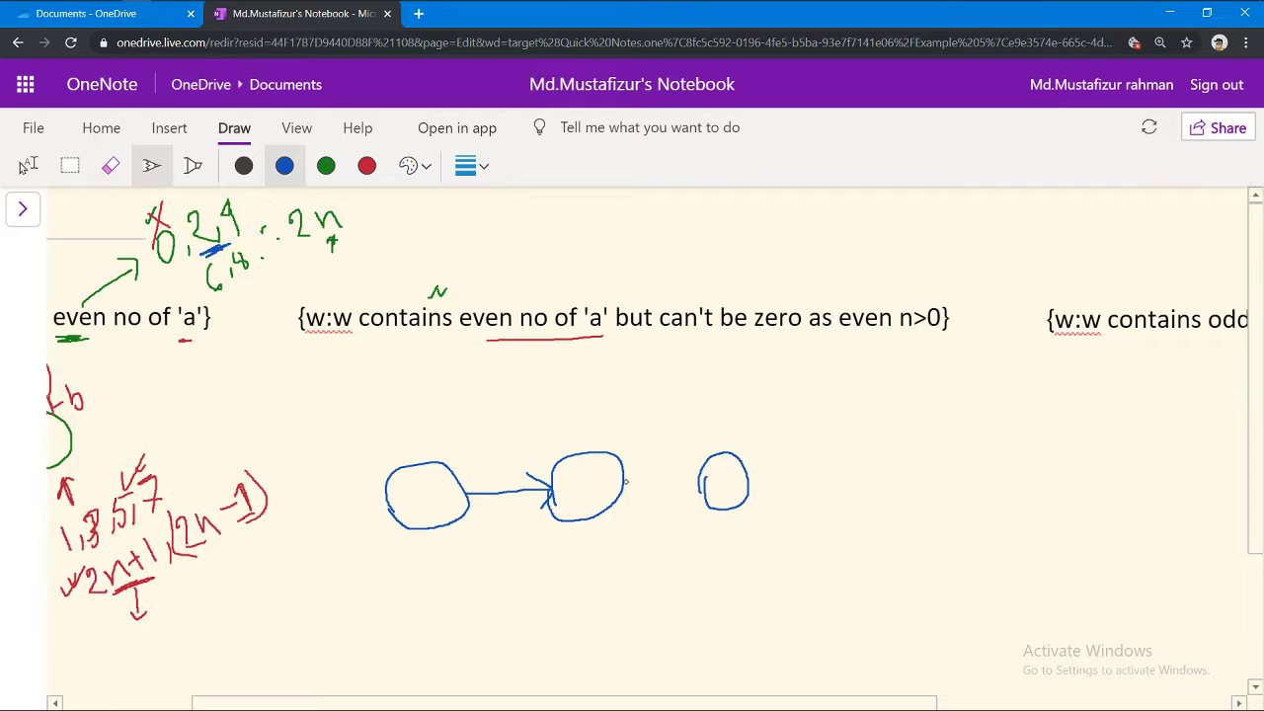
{"action": "mouse_move", "coordinate": [625, 481]}
{"action": "left_mouse_down"}
{"action": "mouse_move", "coordinate": [703, 479]}
{"action": "mouse_move", "coordinate": [690, 471]}
{"action": "mouse_move", "coordinate": [702, 482]}
{"action": "mouse_move", "coordinate": [677, 507]}
{"action": "left_mouse_up"}
{"action": "mouse_move", "coordinate": [593, 440]}
{"action": "left_mouse_down"}
{"action": "mouse_move", "coordinate": [599, 451]}
{"action": "mouse_move", "coordinate": [612, 431]}
{"action": "left_mouse_up"}
{"action": "left_click_drag", "start_coordinate": [490, 461], "coordinate": [505, 472]}
{"action": "mouse_move", "coordinate": [647, 451]}
{"action": "left_mouse_down"}
{"action": "mouse_move", "coordinate": [644, 464]}
{"action": "mouse_move", "coordinate": [662, 462]}
{"action": "left_mouse_up"}
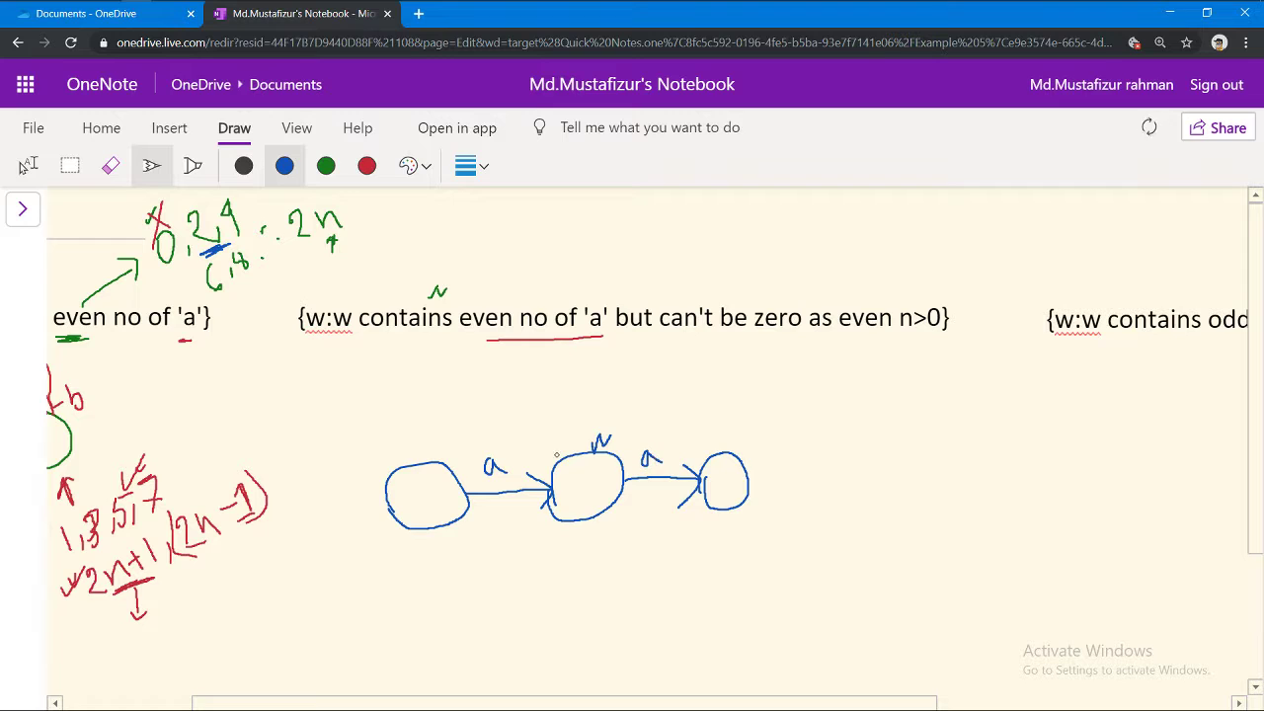
Mark the third blue state as accepting with a red inner circle.
{"action": "left_click", "coordinate": [379, 167]}
{"action": "mouse_move", "coordinate": [713, 475]}
{"action": "left_mouse_down"}
{"action": "mouse_move", "coordinate": [712, 499]}
{"action": "mouse_move", "coordinate": [732, 492]}
{"action": "mouse_move", "coordinate": [715, 502]}
{"action": "left_mouse_up"}
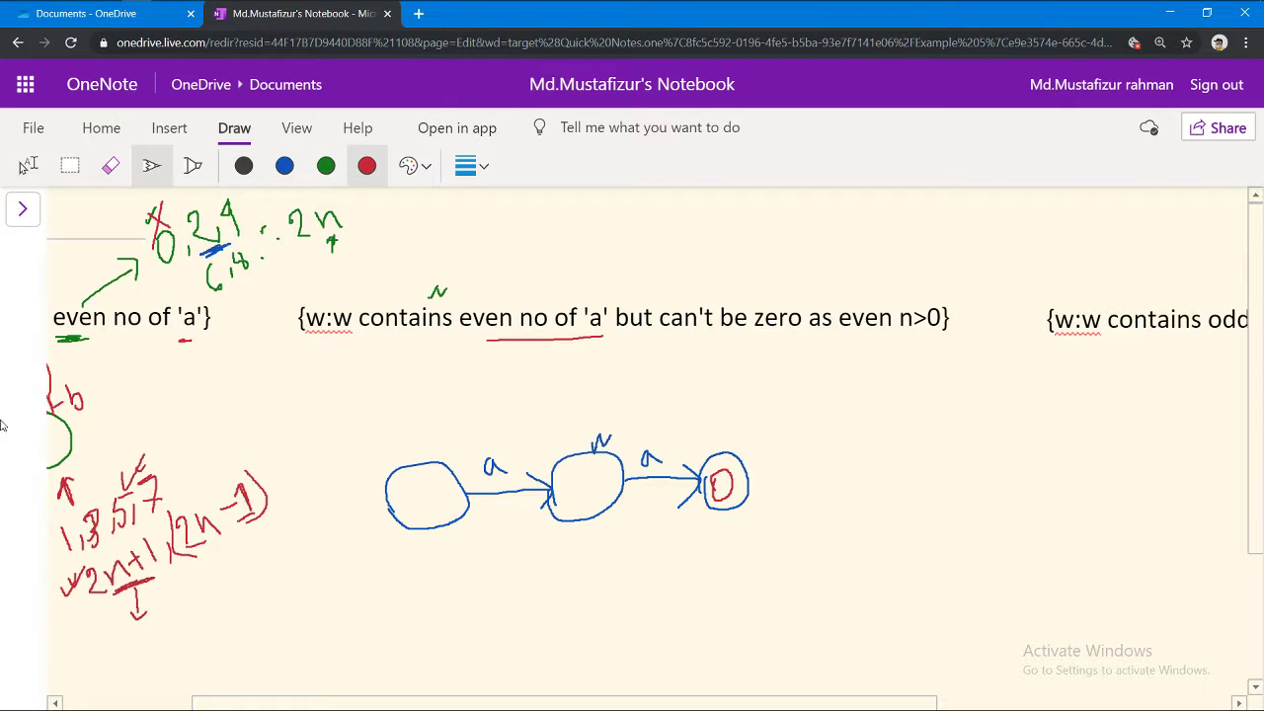
{"action": "left_click", "coordinate": [110, 166]}
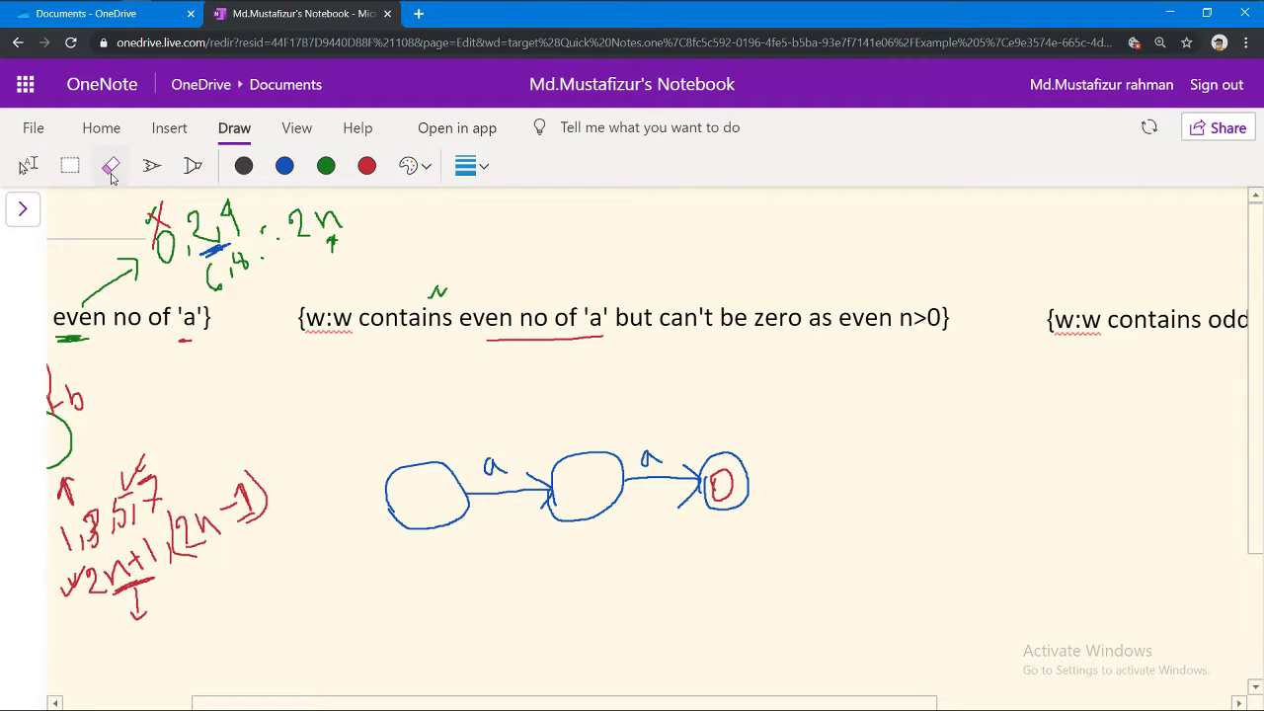
{"action": "left_click", "coordinate": [366, 165]}
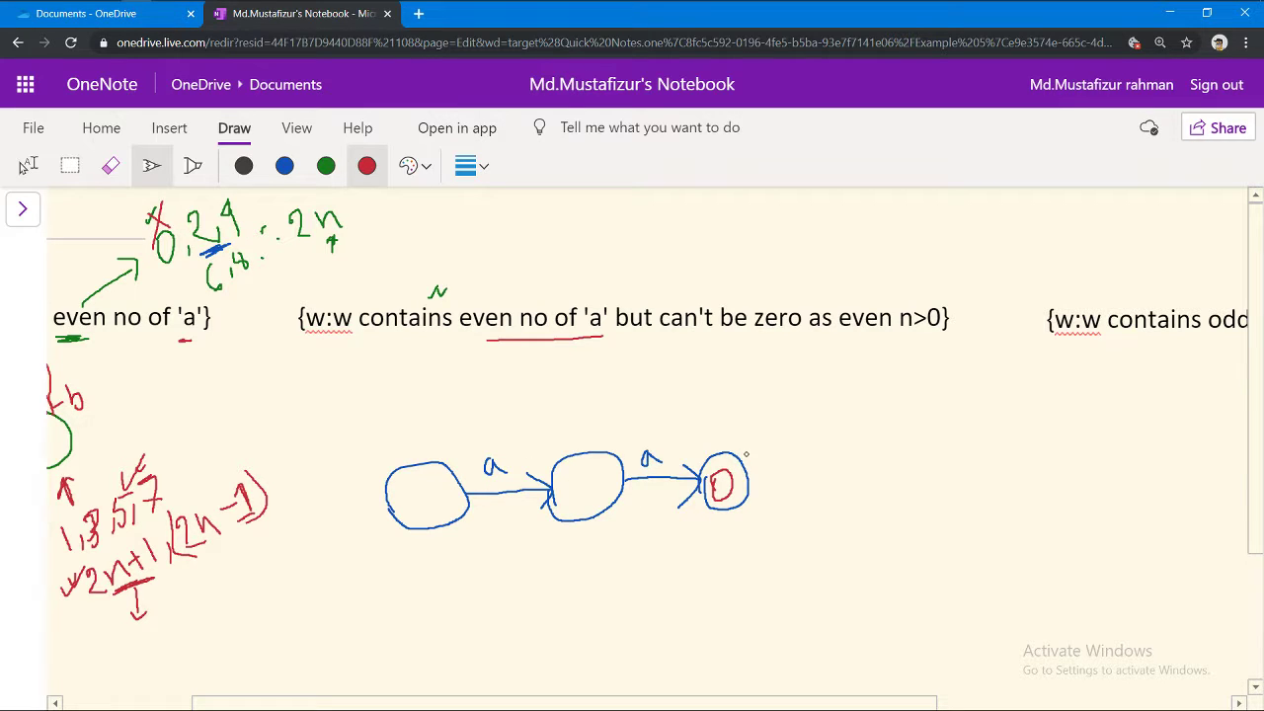
Draw red self-loops labelled b above the three blue states.
{"action": "mouse_move", "coordinate": [422, 460]}
{"action": "left_mouse_down"}
{"action": "mouse_move", "coordinate": [415, 421]}
{"action": "mouse_move", "coordinate": [424, 462]}
{"action": "mouse_move", "coordinate": [442, 456]}
{"action": "left_mouse_up"}
{"action": "mouse_move", "coordinate": [433, 396]}
{"action": "left_mouse_down"}
{"action": "mouse_move", "coordinate": [446, 418]}
{"action": "mouse_move", "coordinate": [435, 431]}
{"action": "left_mouse_up"}
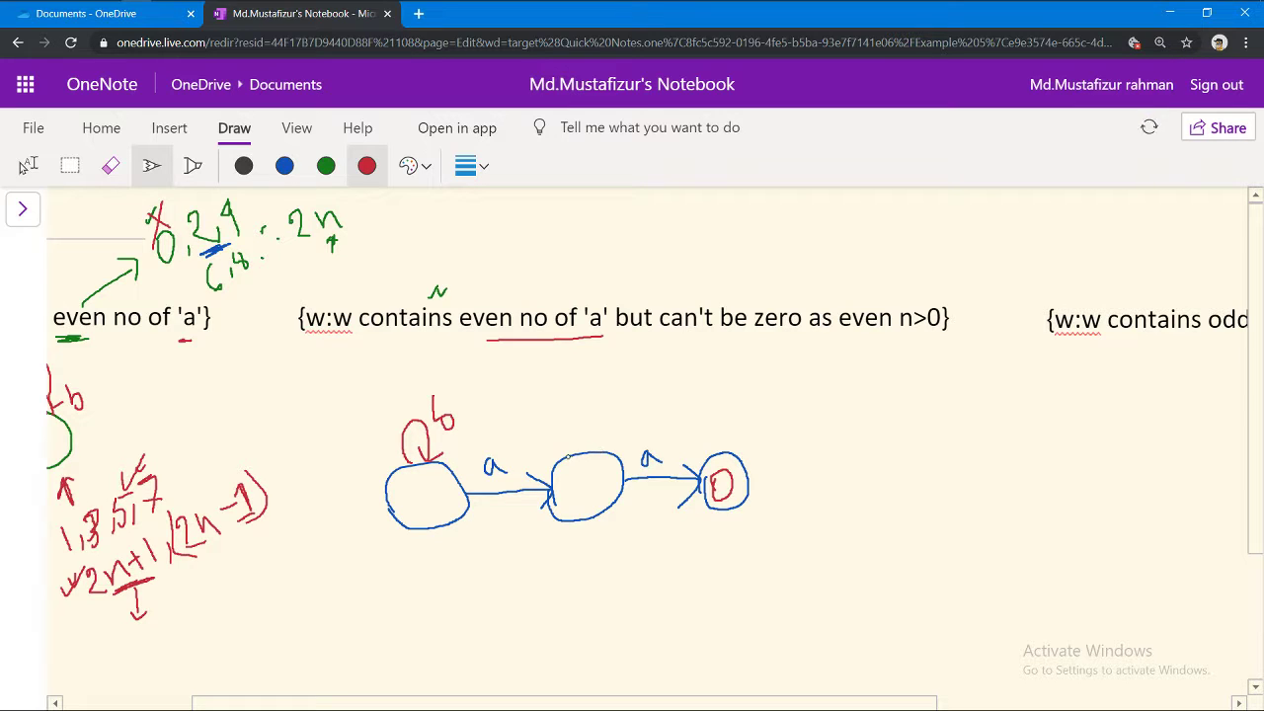
{"action": "mouse_move", "coordinate": [563, 458]}
{"action": "left_mouse_down"}
{"action": "mouse_move", "coordinate": [569, 412]}
{"action": "mouse_move", "coordinate": [592, 454]}
{"action": "left_mouse_up"}
{"action": "mouse_move", "coordinate": [582, 395]}
{"action": "left_mouse_down"}
{"action": "mouse_move", "coordinate": [585, 411]}
{"action": "mouse_move", "coordinate": [598, 404]}
{"action": "mouse_move", "coordinate": [588, 420]}
{"action": "left_mouse_up"}
{"action": "mouse_move", "coordinate": [735, 453]}
{"action": "left_mouse_down"}
{"action": "mouse_move", "coordinate": [755, 426]}
{"action": "mouse_move", "coordinate": [746, 462]}
{"action": "mouse_move", "coordinate": [766, 470]}
{"action": "mouse_move", "coordinate": [774, 454]}
{"action": "left_mouse_up"}
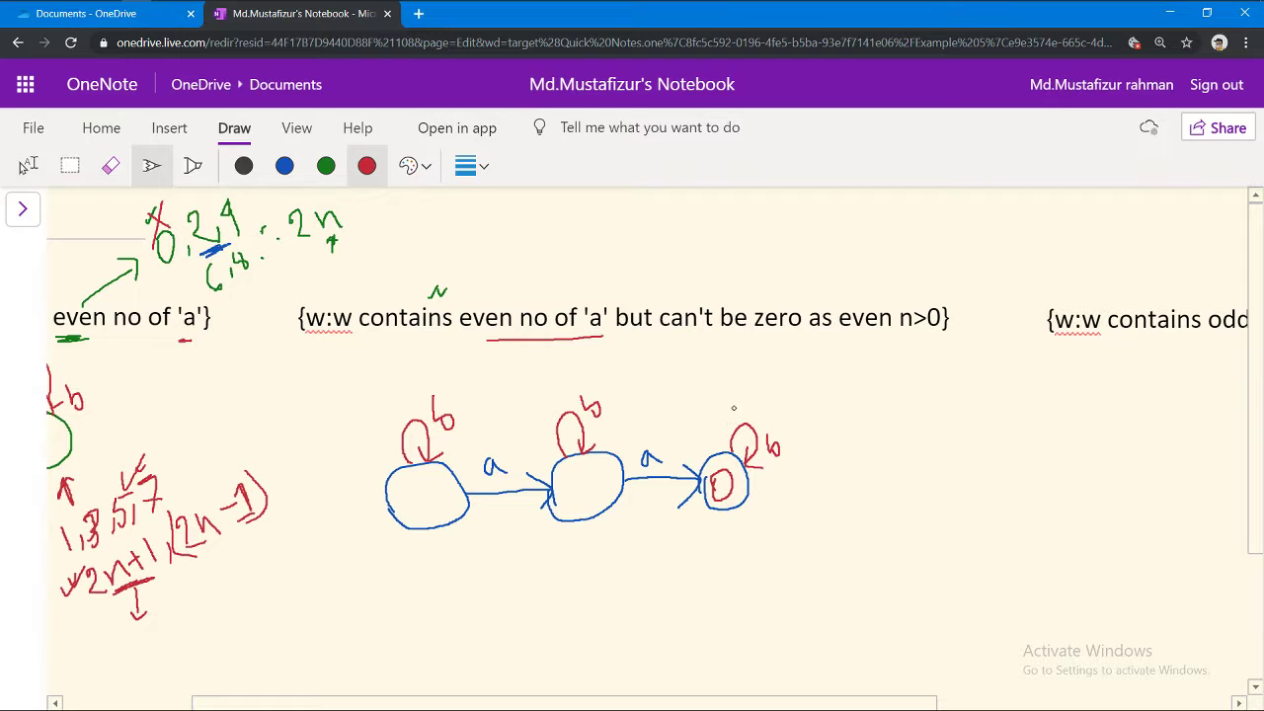
Draw a red curved arrow labelled a from the final state back to the middle state.
{"action": "mouse_move", "coordinate": [676, 368]}
{"action": "left_mouse_down"}
{"action": "mouse_move", "coordinate": [681, 379]}
{"action": "mouse_move", "coordinate": [659, 376]}
{"action": "mouse_move", "coordinate": [662, 389]}
{"action": "mouse_move", "coordinate": [677, 366]}
{"action": "mouse_move", "coordinate": [695, 375]}
{"action": "mouse_move", "coordinate": [693, 358]}
{"action": "left_mouse_up"}
{"action": "mouse_move", "coordinate": [729, 510]}
{"action": "left_mouse_down"}
{"action": "mouse_move", "coordinate": [697, 545]}
{"action": "mouse_move", "coordinate": [597, 522]}
{"action": "mouse_move", "coordinate": [597, 535]}
{"action": "mouse_move", "coordinate": [614, 516]}
{"action": "left_mouse_up"}
{"action": "mouse_move", "coordinate": [661, 563]}
{"action": "left_mouse_down"}
{"action": "mouse_move", "coordinate": [666, 573]}
{"action": "mouse_move", "coordinate": [682, 559]}
{"action": "left_mouse_up"}
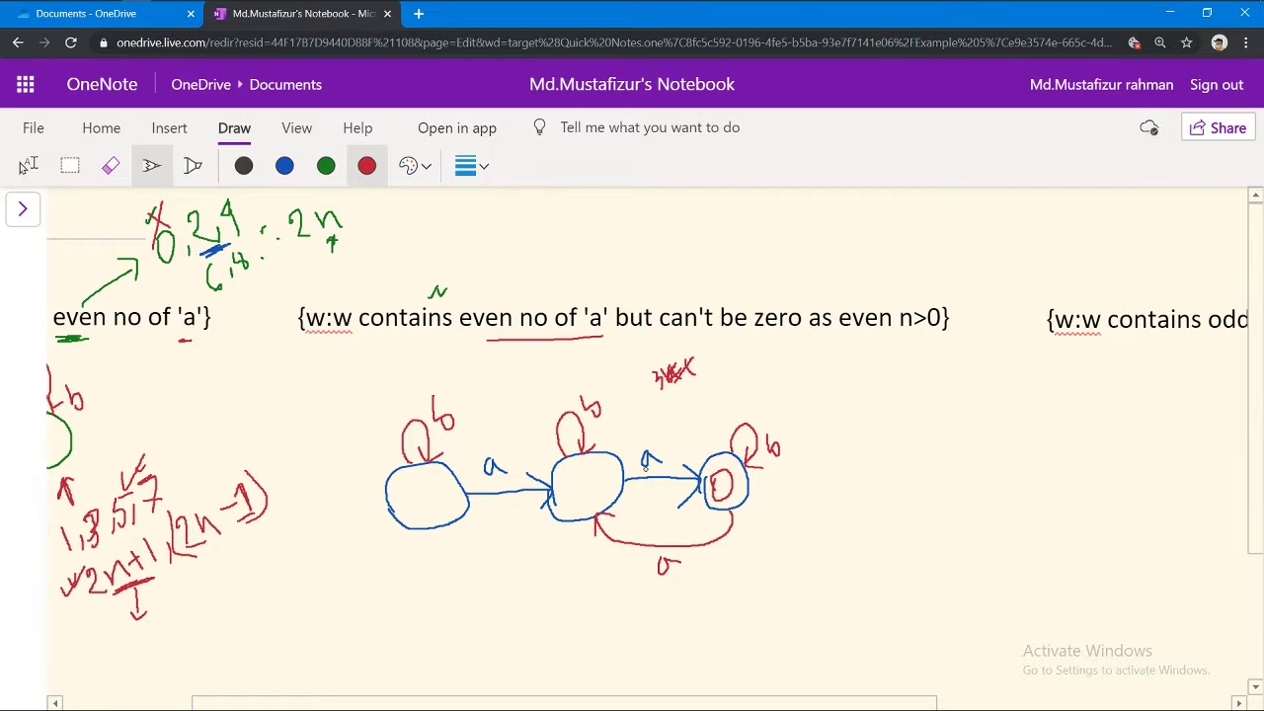
{"action": "left_click_drag", "start_coordinate": [486, 471], "coordinate": [483, 457]}
In black, write a above the transitions, 3 below the return arrow, and counts 4, 6 above.
{"action": "left_click", "coordinate": [243, 165]}
{"action": "left_click_drag", "start_coordinate": [494, 421], "coordinate": [502, 431]}
{"action": "mouse_move", "coordinate": [662, 422]}
{"action": "left_mouse_down"}
{"action": "mouse_move", "coordinate": [653, 430]}
{"action": "mouse_move", "coordinate": [676, 434]}
{"action": "left_mouse_up"}
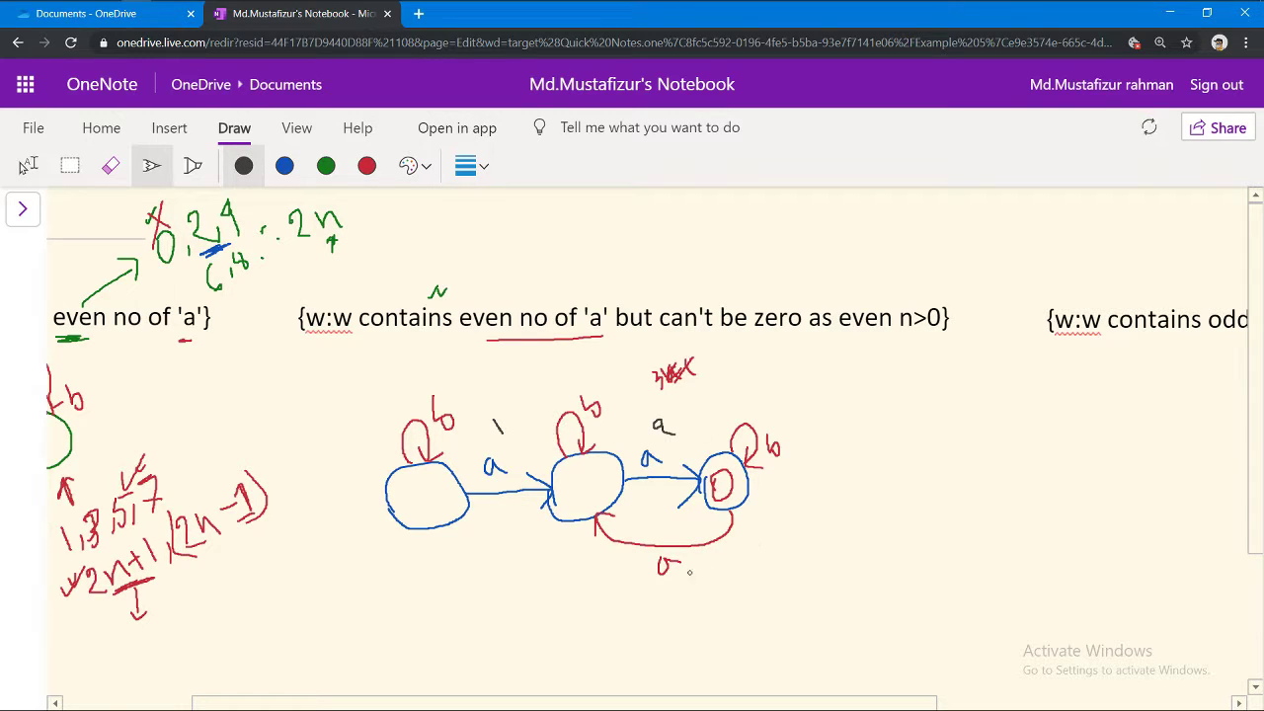
{"action": "mouse_move", "coordinate": [688, 580]}
{"action": "left_mouse_down"}
{"action": "mouse_move", "coordinate": [704, 583]}
{"action": "mouse_move", "coordinate": [689, 597]}
{"action": "mouse_move", "coordinate": [660, 590]}
{"action": "left_mouse_up"}
{"action": "mouse_move", "coordinate": [680, 421]}
{"action": "left_mouse_down"}
{"action": "mouse_move", "coordinate": [679, 434]}
{"action": "mouse_move", "coordinate": [697, 423]}
{"action": "mouse_move", "coordinate": [705, 446]}
{"action": "left_mouse_up"}
{"action": "mouse_move", "coordinate": [737, 385]}
{"action": "left_mouse_down"}
{"action": "mouse_move", "coordinate": [731, 419]}
{"action": "mouse_move", "coordinate": [738, 411]}
{"action": "left_mouse_up"}
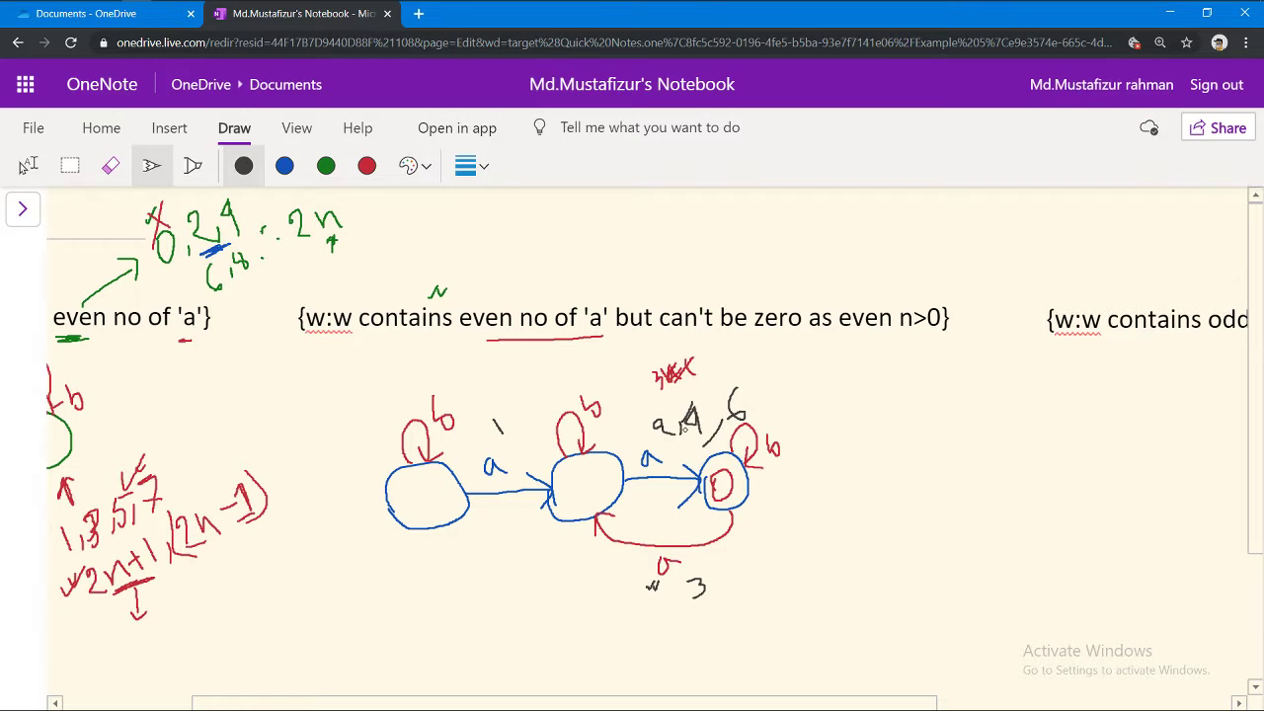
{"action": "left_click_drag", "start_coordinate": [680, 399], "coordinate": [694, 389]}
Extend the counts to 3, 5 and 8 … 2n, circle the a labels, underline n>0, add a start arrow.
{"action": "mouse_move", "coordinate": [722, 581]}
{"action": "left_mouse_down"}
{"action": "mouse_move", "coordinate": [722, 598]}
{"action": "mouse_move", "coordinate": [740, 560]}
{"action": "left_mouse_up"}
{"action": "left_click_drag", "start_coordinate": [724, 376], "coordinate": [737, 374]}
{"action": "mouse_move", "coordinate": [644, 441]}
{"action": "left_mouse_down"}
{"action": "mouse_move", "coordinate": [646, 475]}
{"action": "mouse_move", "coordinate": [652, 441]}
{"action": "left_mouse_up"}
{"action": "mouse_move", "coordinate": [670, 551]}
{"action": "left_mouse_down"}
{"action": "mouse_move", "coordinate": [677, 572]}
{"action": "mouse_move", "coordinate": [658, 549]}
{"action": "left_mouse_up"}
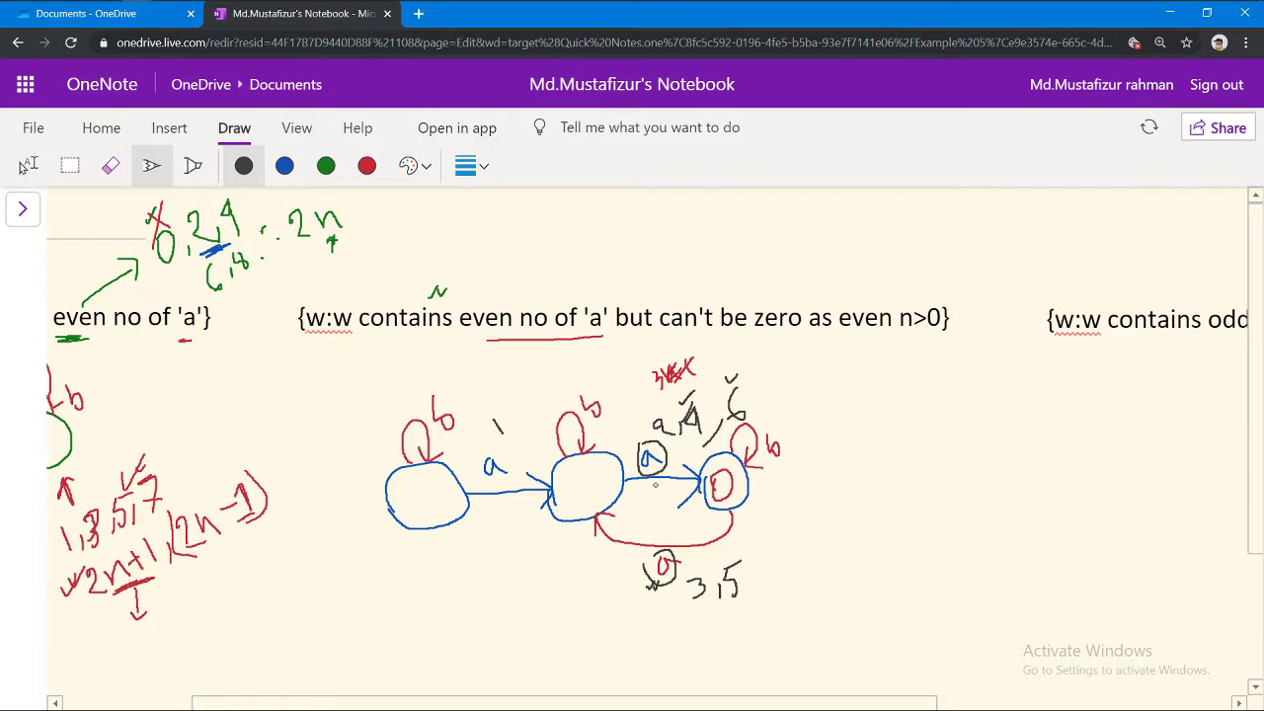
{"action": "left_click_drag", "start_coordinate": [766, 402], "coordinate": [763, 420]}
{"action": "mouse_move", "coordinate": [776, 369]}
{"action": "left_mouse_down"}
{"action": "mouse_move", "coordinate": [768, 395]}
{"action": "mouse_move", "coordinate": [776, 371]}
{"action": "mouse_move", "coordinate": [788, 405]}
{"action": "mouse_move", "coordinate": [820, 400]}
{"action": "mouse_move", "coordinate": [845, 373]}
{"action": "left_mouse_up"}
{"action": "left_click_drag", "start_coordinate": [901, 344], "coordinate": [925, 340]}
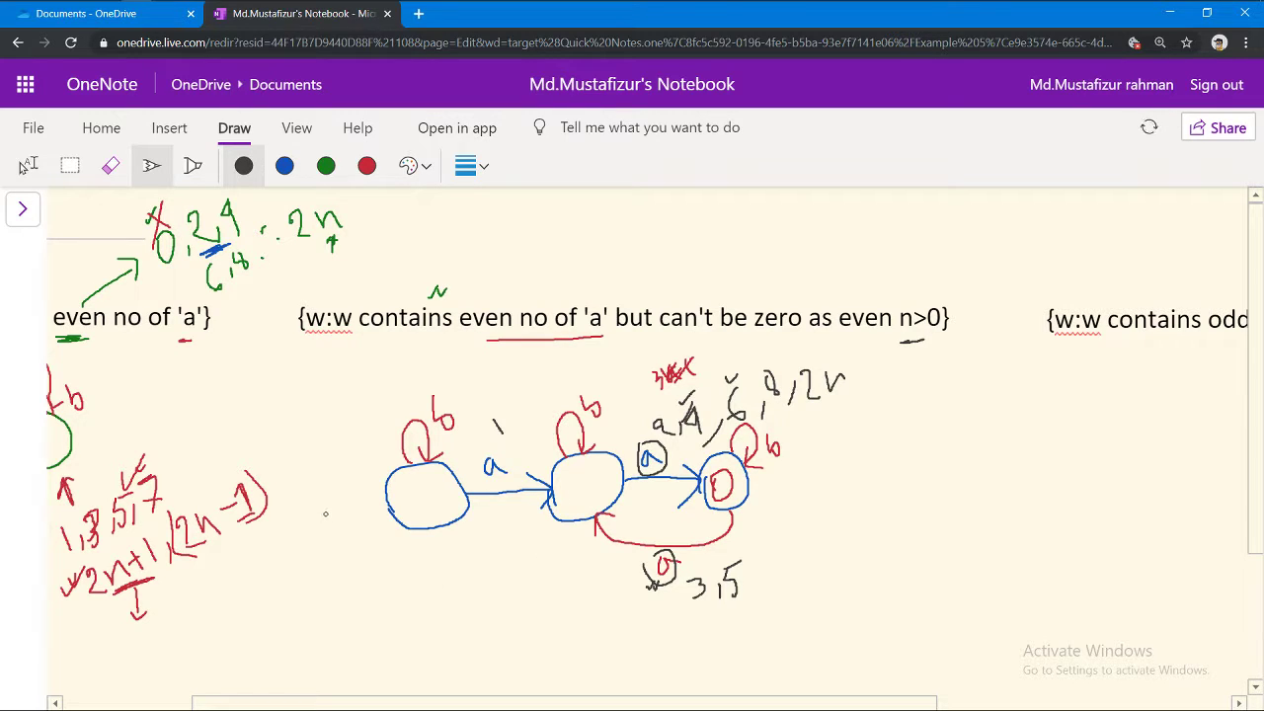
{"action": "mouse_move", "coordinate": [348, 501]}
{"action": "left_mouse_down"}
{"action": "mouse_move", "coordinate": [391, 505]}
{"action": "mouse_move", "coordinate": [371, 523]}
{"action": "left_mouse_up"}
{"action": "left_click_drag", "start_coordinate": [712, 705], "coordinate": [954, 677]}
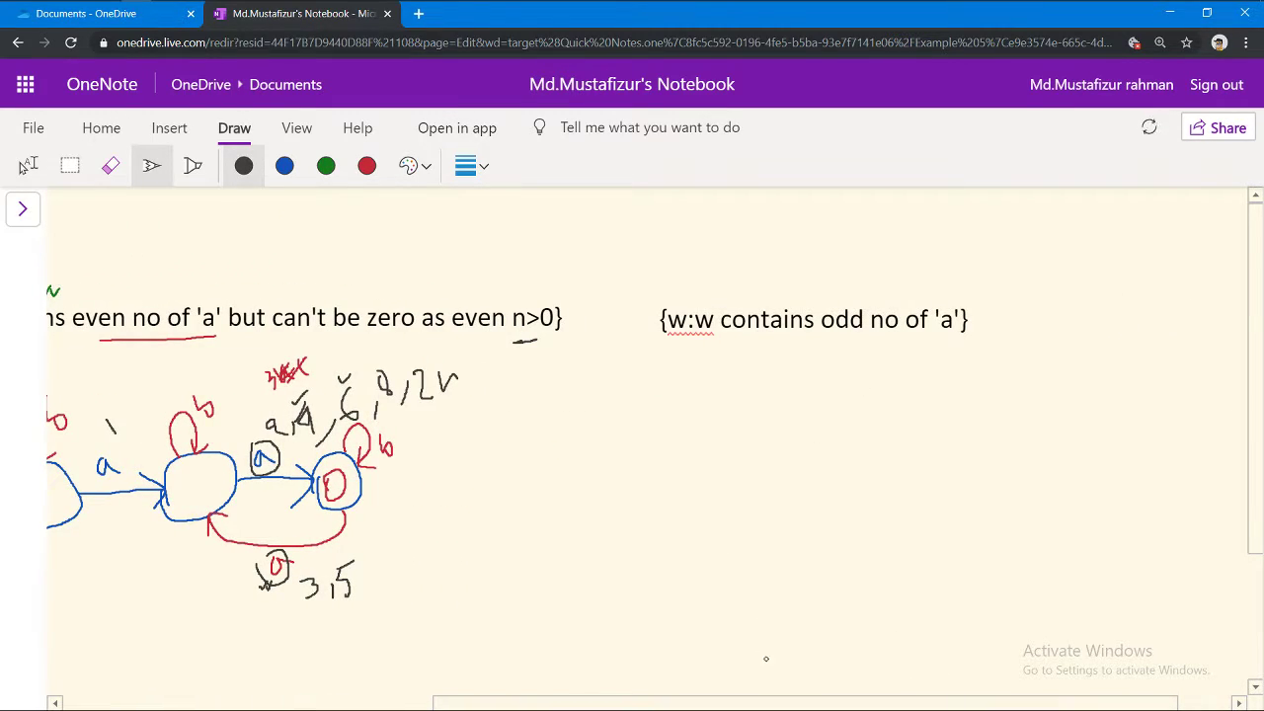
{"action": "left_click_drag", "start_coordinate": [769, 703], "coordinate": [383, 703]}
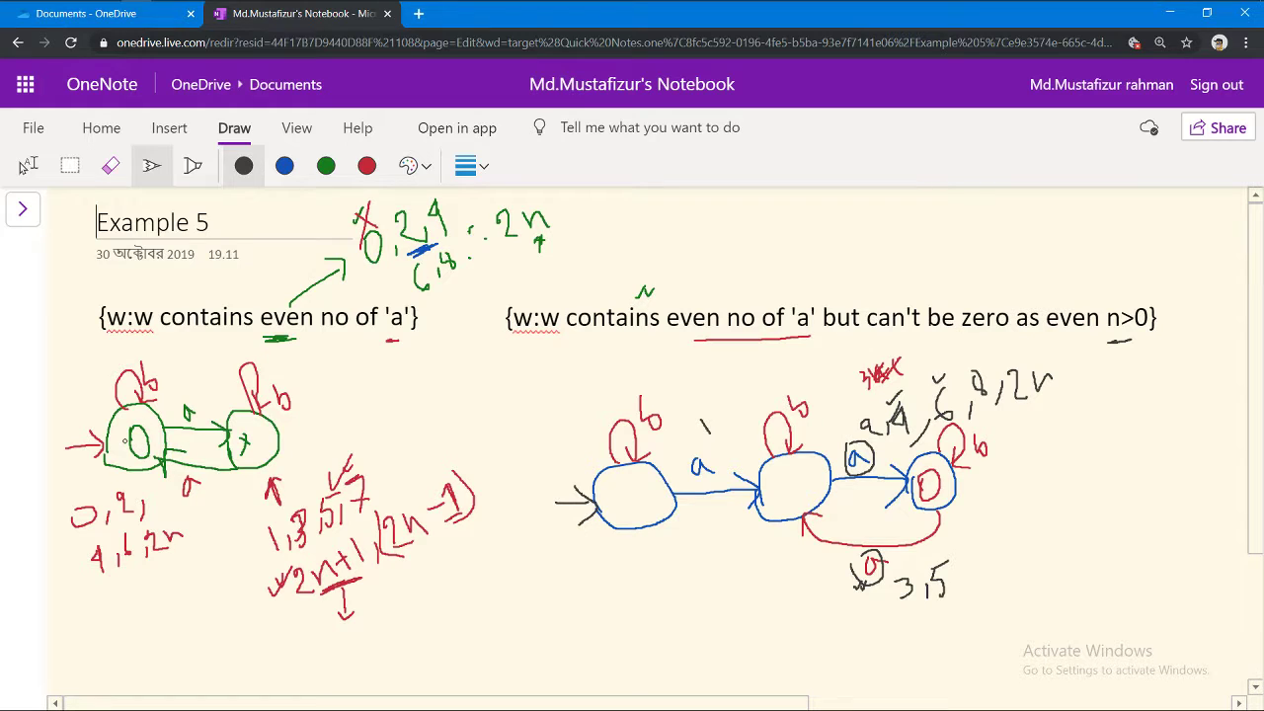
{"action": "left_click_drag", "start_coordinate": [485, 701], "coordinate": [904, 686]}
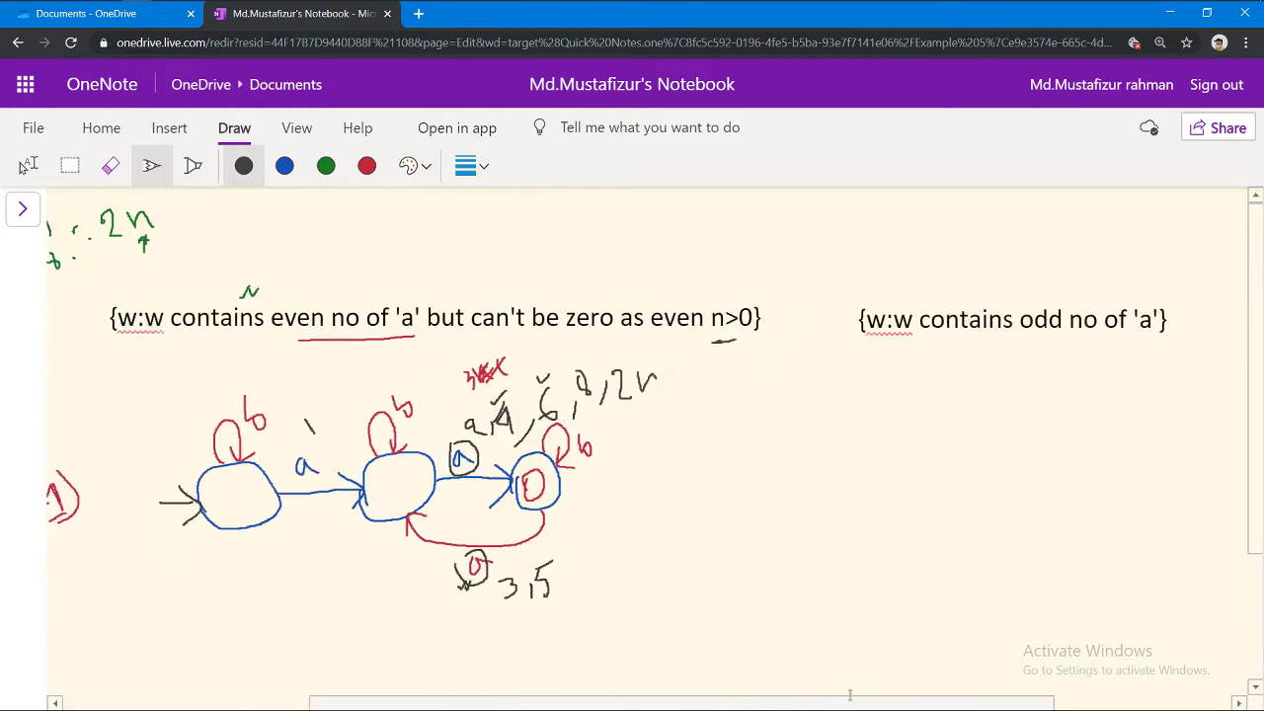
Draw two blue state circles and write the odd counts 1, 3, 5 … 2n+1 above the heading.
{"action": "left_click", "coordinate": [284, 166]}
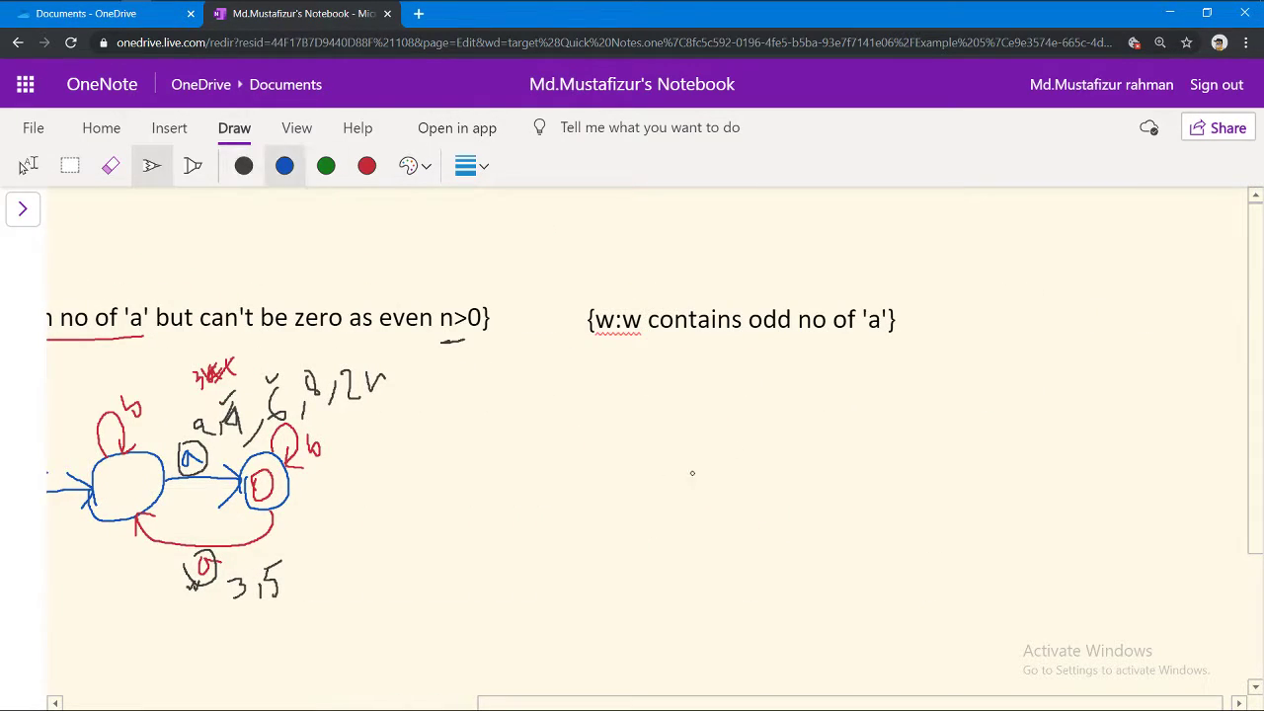
{"action": "mouse_move", "coordinate": [603, 447]}
{"action": "left_mouse_down"}
{"action": "mouse_move", "coordinate": [625, 502]}
{"action": "mouse_move", "coordinate": [623, 434]}
{"action": "left_mouse_up"}
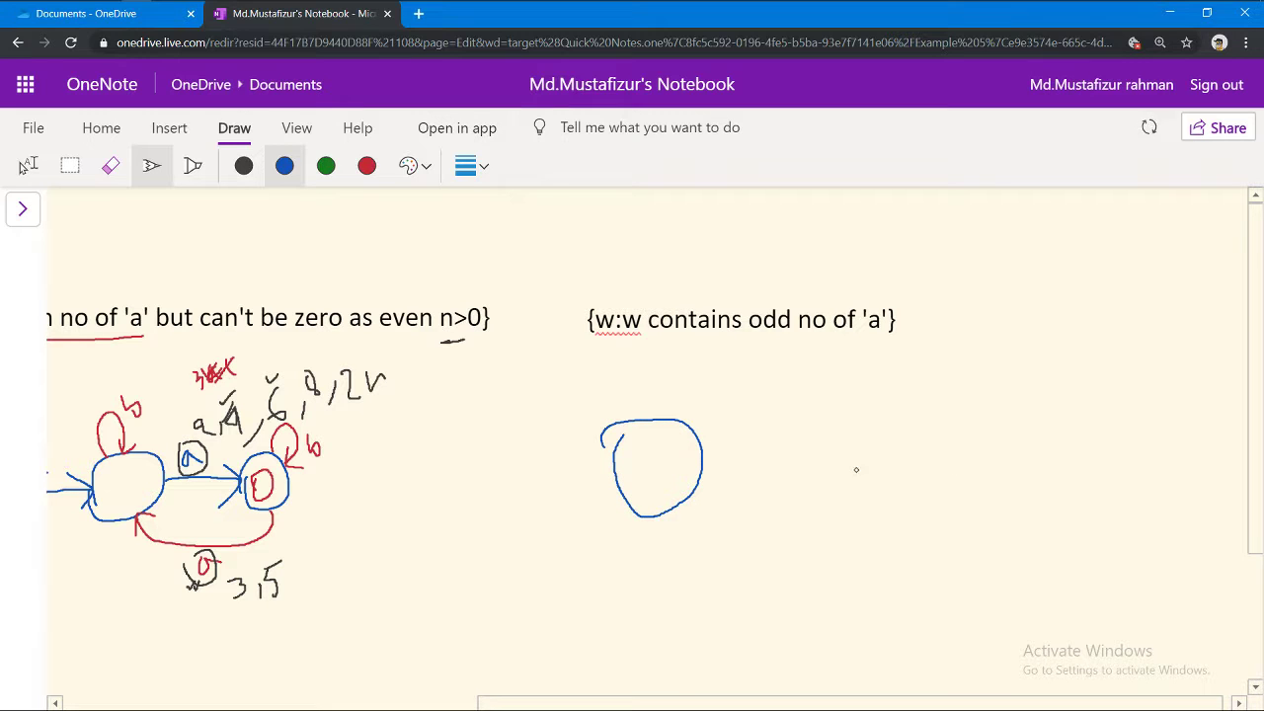
{"action": "mouse_move", "coordinate": [833, 450]}
{"action": "left_mouse_down"}
{"action": "mouse_move", "coordinate": [889, 503]}
{"action": "mouse_move", "coordinate": [860, 431]}
{"action": "left_mouse_up"}
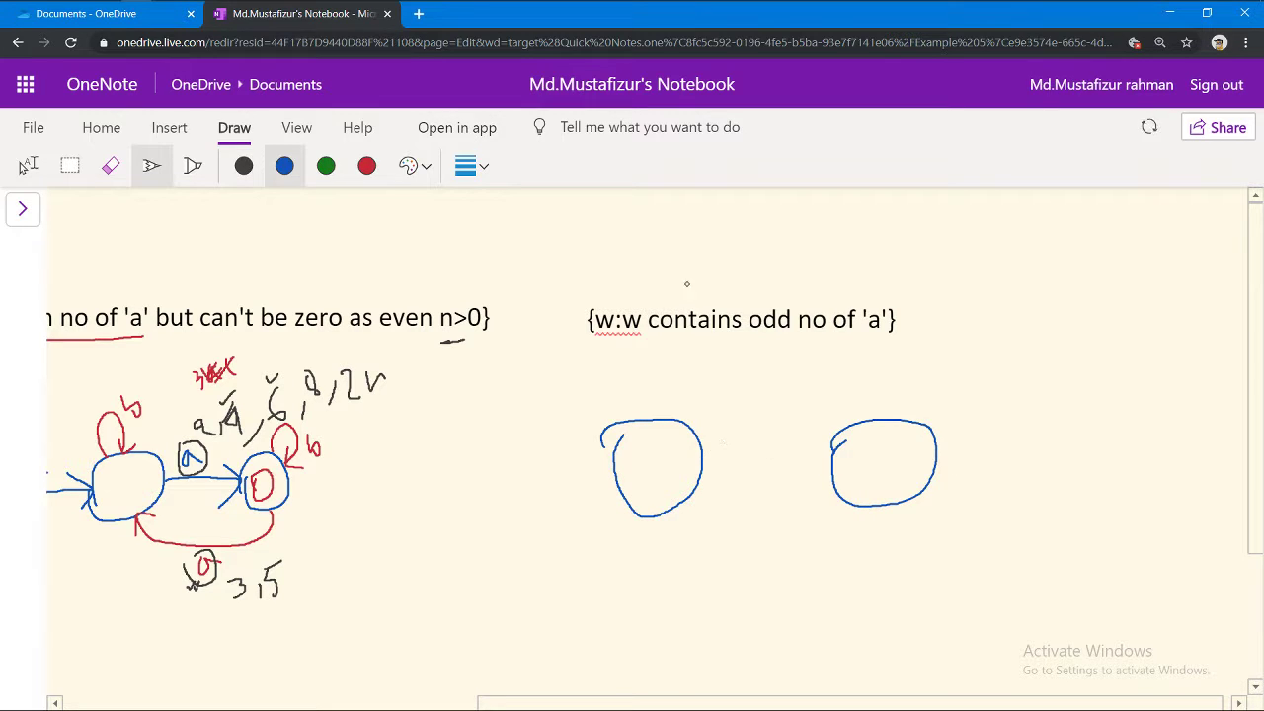
{"action": "left_click_drag", "start_coordinate": [683, 233], "coordinate": [717, 281]}
{"action": "mouse_move", "coordinate": [724, 237]}
{"action": "left_mouse_down"}
{"action": "mouse_move", "coordinate": [756, 267]}
{"action": "mouse_move", "coordinate": [828, 266]}
{"action": "mouse_move", "coordinate": [832, 223]}
{"action": "left_mouse_up"}
{"action": "mouse_move", "coordinate": [869, 237]}
{"action": "left_mouse_down"}
{"action": "mouse_move", "coordinate": [867, 282]}
{"action": "mouse_move", "coordinate": [942, 263]}
{"action": "mouse_move", "coordinate": [978, 233]}
{"action": "mouse_move", "coordinate": [991, 256]}
{"action": "left_mouse_up"}
{"action": "mouse_move", "coordinate": [993, 235]}
{"action": "left_mouse_down"}
{"action": "mouse_move", "coordinate": [1021, 229]}
{"action": "mouse_move", "coordinate": [1007, 244]}
{"action": "left_mouse_up"}
{"action": "left_click_drag", "start_coordinate": [1033, 209], "coordinate": [1035, 239]}
Join the two states with a-labelled arrows in both directions.
{"action": "left_click_drag", "start_coordinate": [700, 441], "coordinate": [844, 437]}
{"action": "mouse_move", "coordinate": [721, 392]}
{"action": "left_mouse_down"}
{"action": "mouse_move", "coordinate": [736, 411]}
{"action": "mouse_move", "coordinate": [730, 393]}
{"action": "mouse_move", "coordinate": [778, 409]}
{"action": "left_mouse_up"}
{"action": "mouse_move", "coordinate": [847, 500]}
{"action": "left_mouse_down"}
{"action": "mouse_move", "coordinate": [686, 521]}
{"action": "mouse_move", "coordinate": [726, 507]}
{"action": "mouse_move", "coordinate": [718, 538]}
{"action": "mouse_move", "coordinate": [758, 550]}
{"action": "left_mouse_up"}
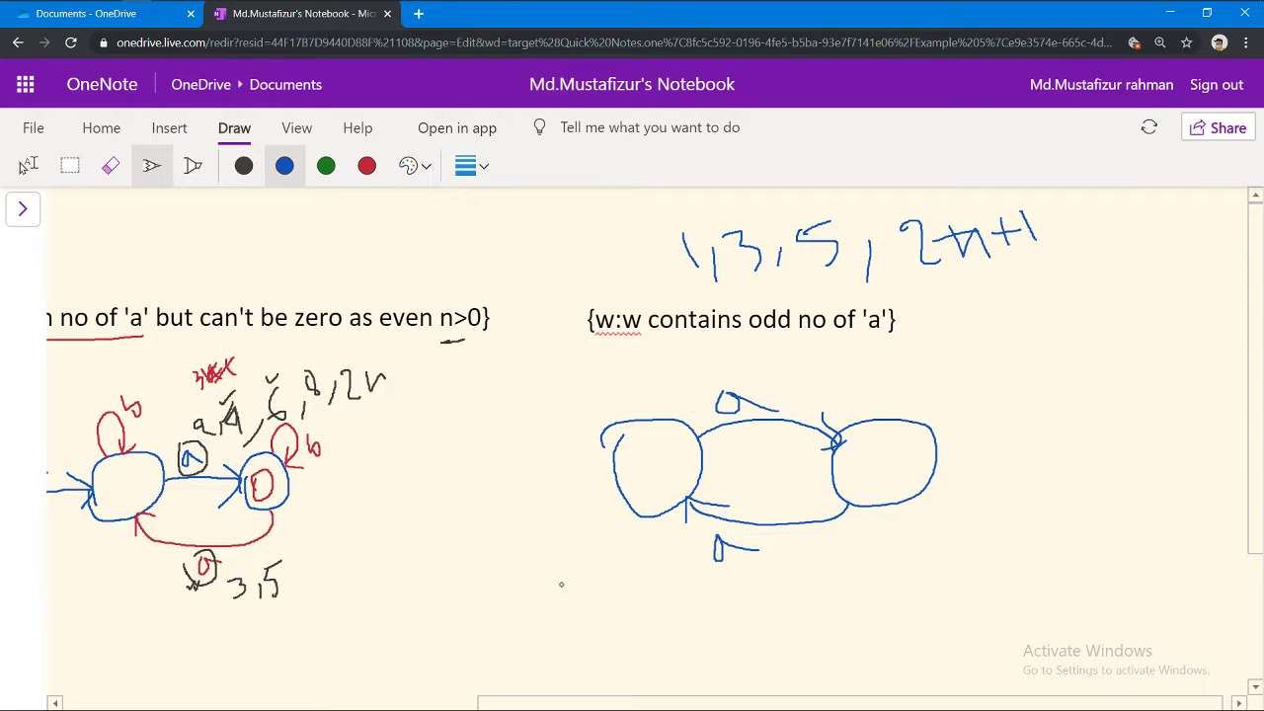
Write counts 2,4,6 below the left state and mark it with an X.
{"action": "mouse_move", "coordinate": [543, 588]}
{"action": "left_mouse_down"}
{"action": "mouse_move", "coordinate": [603, 607]}
{"action": "mouse_move", "coordinate": [604, 583]}
{"action": "mouse_move", "coordinate": [651, 569]}
{"action": "left_mouse_up"}
{"action": "mouse_move", "coordinate": [642, 548]}
{"action": "left_mouse_down"}
{"action": "mouse_move", "coordinate": [650, 598]}
{"action": "mouse_move", "coordinate": [657, 565]}
{"action": "left_mouse_up"}
{"action": "left_click_drag", "start_coordinate": [656, 460], "coordinate": [673, 486]}
{"action": "left_click_drag", "start_coordinate": [671, 459], "coordinate": [658, 490]}
Mark the right state final and write counts 1,3,5 with an arrow to it.
{"action": "mouse_move", "coordinate": [870, 474]}
{"action": "left_mouse_down"}
{"action": "mouse_move", "coordinate": [889, 450]}
{"action": "mouse_move", "coordinate": [867, 482]}
{"action": "mouse_move", "coordinate": [861, 465]}
{"action": "left_mouse_up"}
{"action": "left_click_drag", "start_coordinate": [878, 545], "coordinate": [888, 577]}
{"action": "mouse_move", "coordinate": [903, 566]}
{"action": "left_mouse_down"}
{"action": "mouse_move", "coordinate": [900, 582]}
{"action": "mouse_move", "coordinate": [934, 555]}
{"action": "mouse_move", "coordinate": [928, 571]}
{"action": "mouse_move", "coordinate": [958, 559]}
{"action": "left_mouse_up"}
{"action": "mouse_move", "coordinate": [975, 517]}
{"action": "left_mouse_down"}
{"action": "mouse_move", "coordinate": [992, 553]}
{"action": "mouse_move", "coordinate": [975, 559]}
{"action": "left_mouse_up"}
{"action": "left_click_drag", "start_coordinate": [977, 516], "coordinate": [999, 512]}
{"action": "left_click_drag", "start_coordinate": [912, 531], "coordinate": [919, 522]}
Draw b self-loops on the left and right states.
{"action": "mouse_move", "coordinate": [622, 419]}
{"action": "left_mouse_down"}
{"action": "mouse_move", "coordinate": [640, 369]}
{"action": "mouse_move", "coordinate": [669, 423]}
{"action": "left_mouse_up"}
{"action": "left_click_drag", "start_coordinate": [674, 372], "coordinate": [691, 393]}
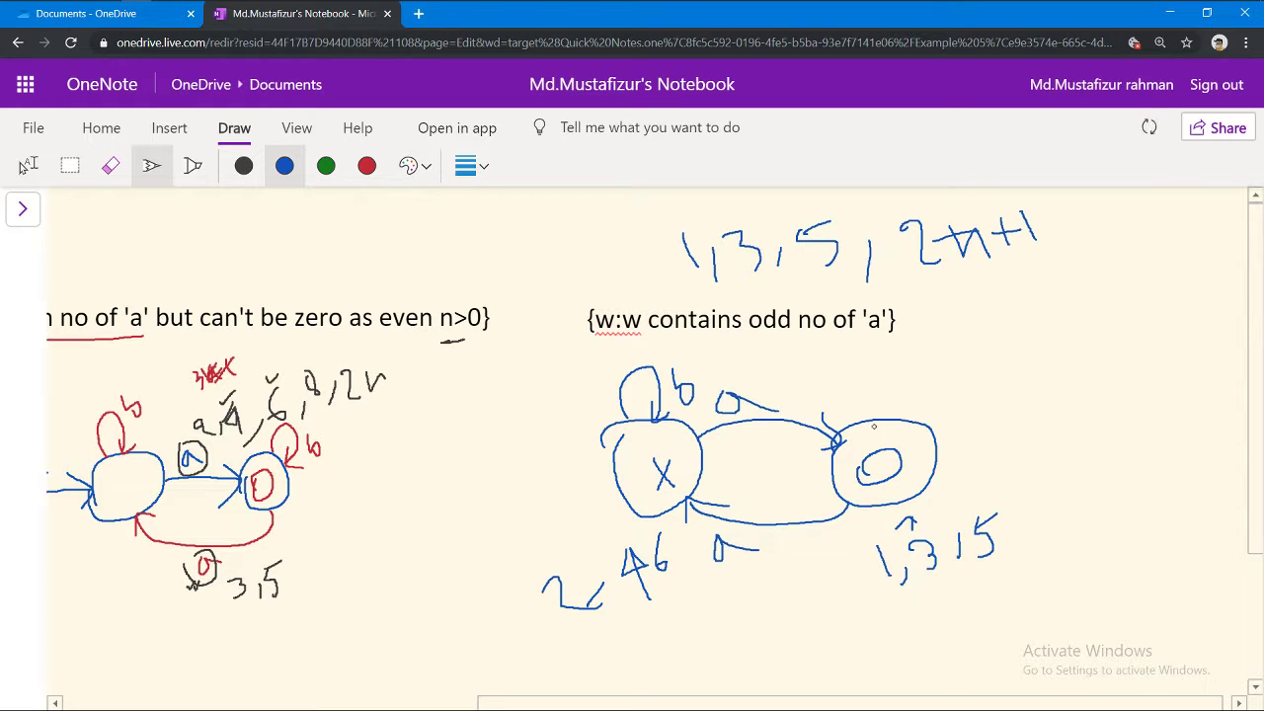
{"action": "mouse_move", "coordinate": [874, 427]}
{"action": "left_mouse_down"}
{"action": "mouse_move", "coordinate": [913, 423]}
{"action": "mouse_move", "coordinate": [922, 405]}
{"action": "mouse_move", "coordinate": [938, 413]}
{"action": "left_mouse_up"}
Write the alphabet {a,b} at the top and 'DFA' beside the counts.
{"action": "left_click_drag", "start_coordinate": [463, 229], "coordinate": [472, 281]}
{"action": "mouse_move", "coordinate": [504, 239]}
{"action": "left_mouse_down"}
{"action": "mouse_move", "coordinate": [500, 258]}
{"action": "mouse_move", "coordinate": [525, 276]}
{"action": "mouse_move", "coordinate": [541, 259]}
{"action": "left_mouse_up"}
{"action": "left_click_drag", "start_coordinate": [561, 209], "coordinate": [573, 276]}
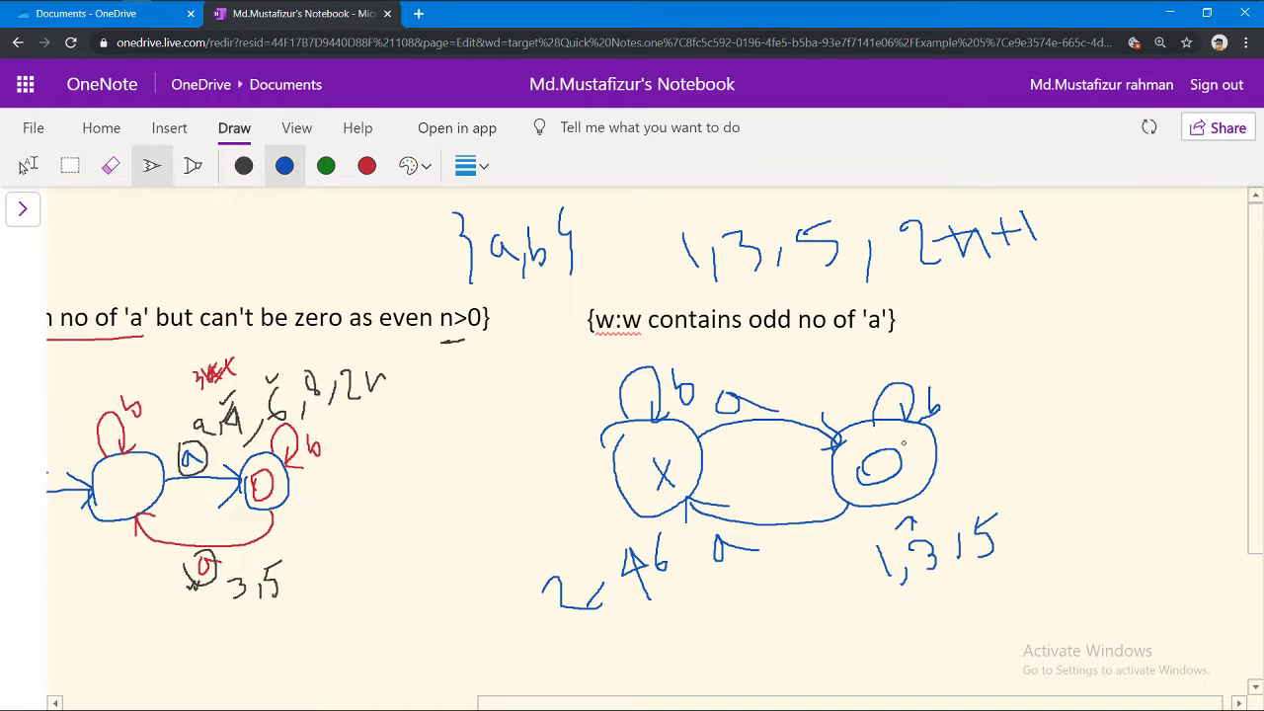
{"action": "left_click_drag", "start_coordinate": [1002, 278], "coordinate": [1019, 332]}
{"action": "mouse_move", "coordinate": [1046, 279]}
{"action": "left_mouse_down"}
{"action": "mouse_move", "coordinate": [1053, 328]}
{"action": "mouse_move", "coordinate": [1064, 271]}
{"action": "left_mouse_up"}
{"action": "left_click_drag", "start_coordinate": [1045, 308], "coordinate": [1104, 295]}
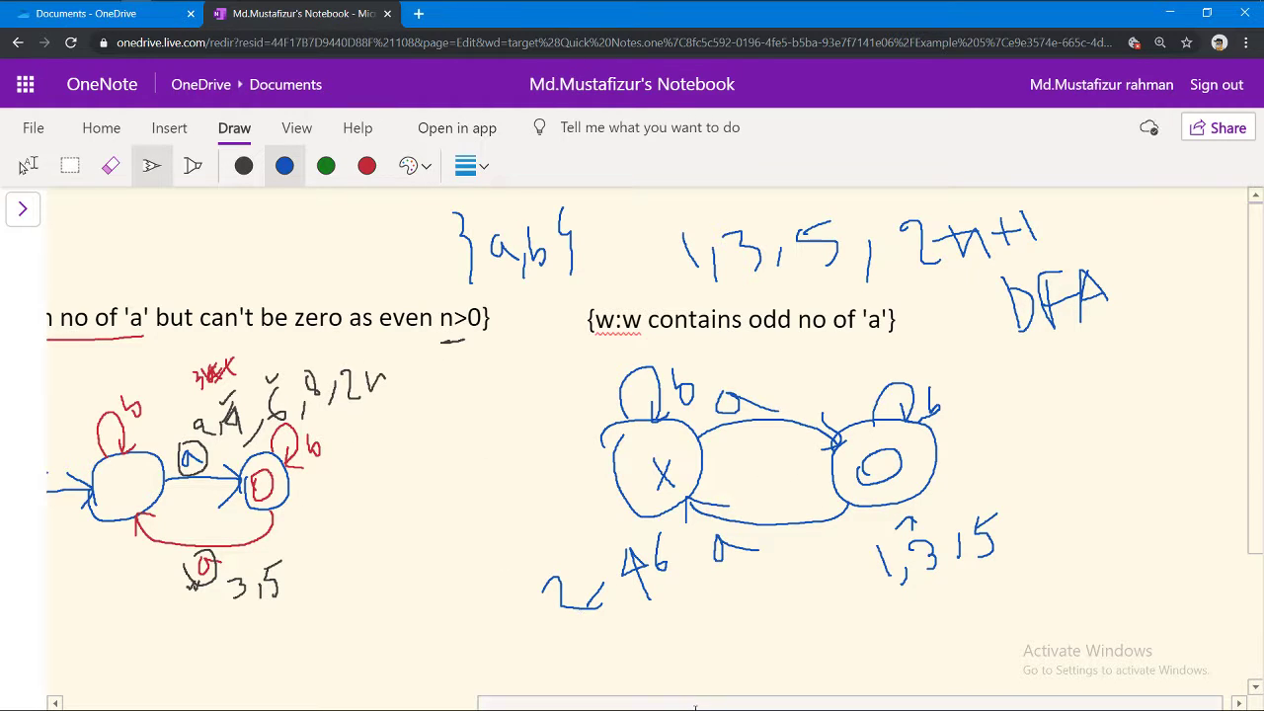
{"action": "left_click_drag", "start_coordinate": [651, 707], "coordinate": [292, 667]}
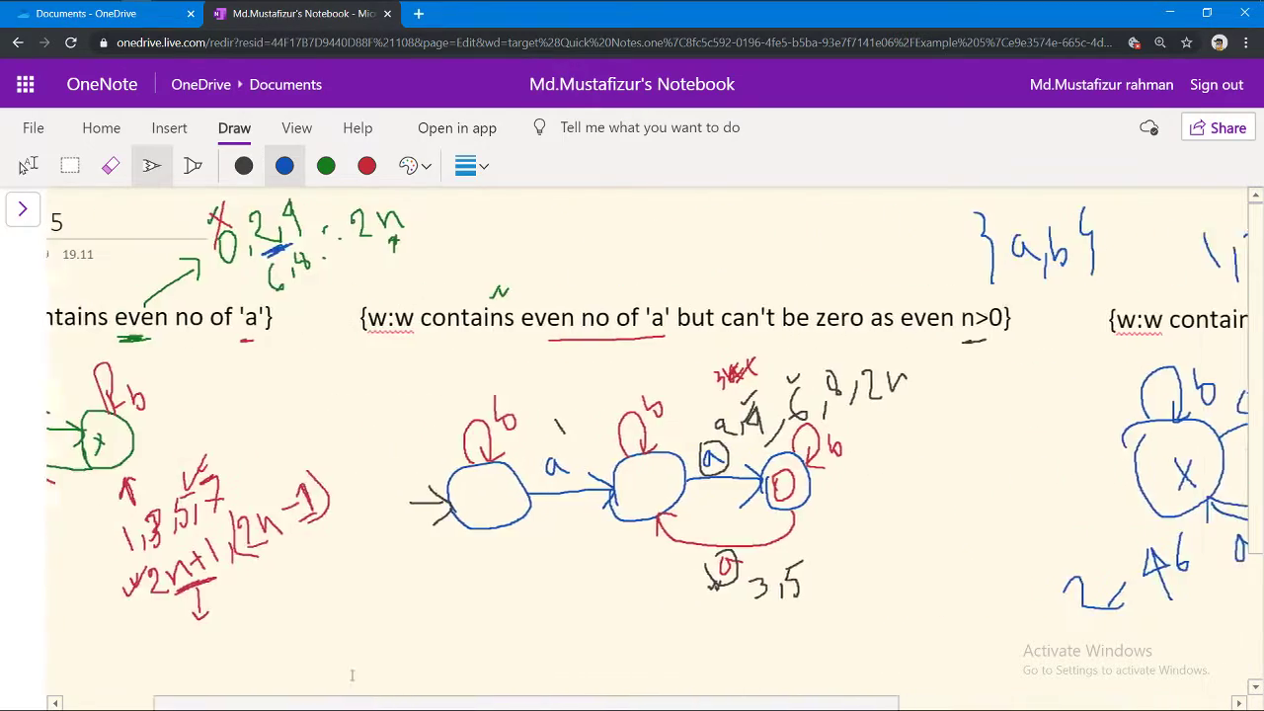
{"action": "scroll", "coordinate": [292, 667], "scroll_direction": "right", "scroll_amount": 5}
{"action": "scroll", "coordinate": [395, 669], "scroll_direction": "right", "scroll_amount": 5}
{"action": "scroll", "coordinate": [519, 668], "scroll_direction": "left", "scroll_amount": 3}
{"action": "scroll", "coordinate": [459, 672], "scroll_direction": "left", "scroll_amount": 2}
{"action": "scroll", "coordinate": [459, 671], "scroll_direction": "left", "scroll_amount": 3}
{"action": "scroll", "coordinate": [355, 657], "scroll_direction": "left", "scroll_amount": 1}
{"action": "scroll", "coordinate": [316, 657], "scroll_direction": "left", "scroll_amount": 2}
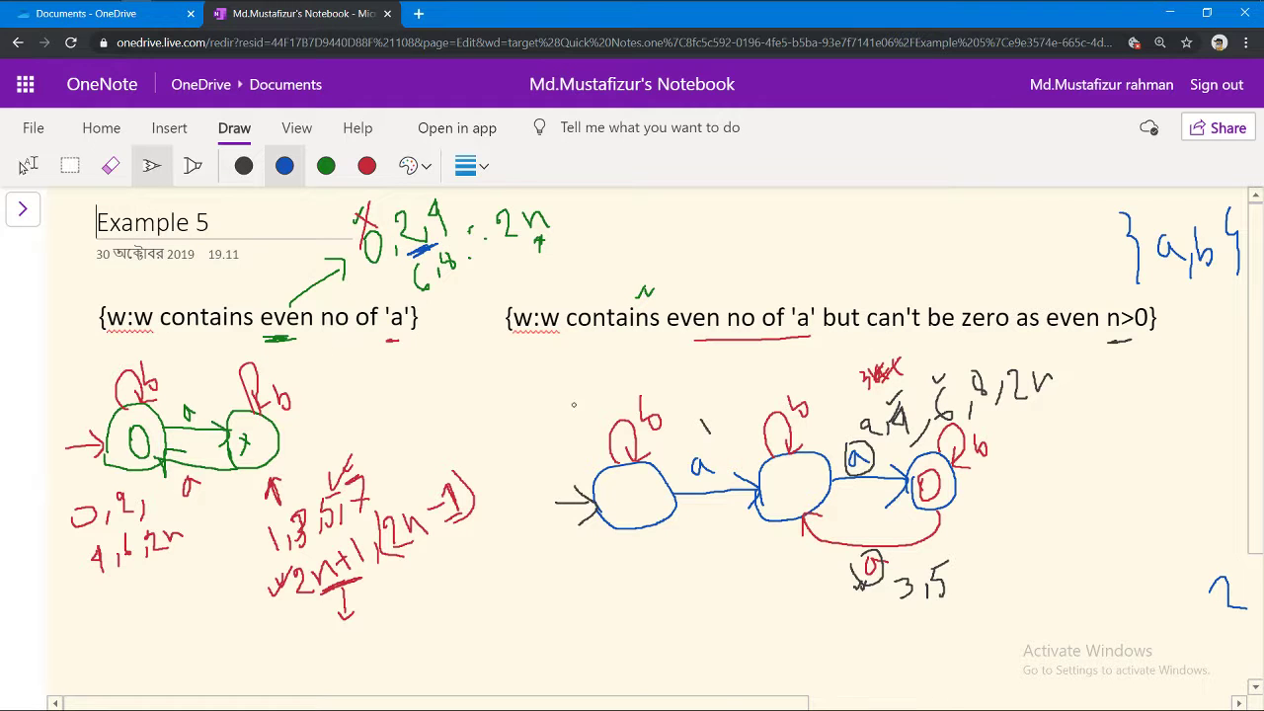
{"action": "scroll", "coordinate": [663, 542], "scroll_direction": "right", "scroll_amount": 2}
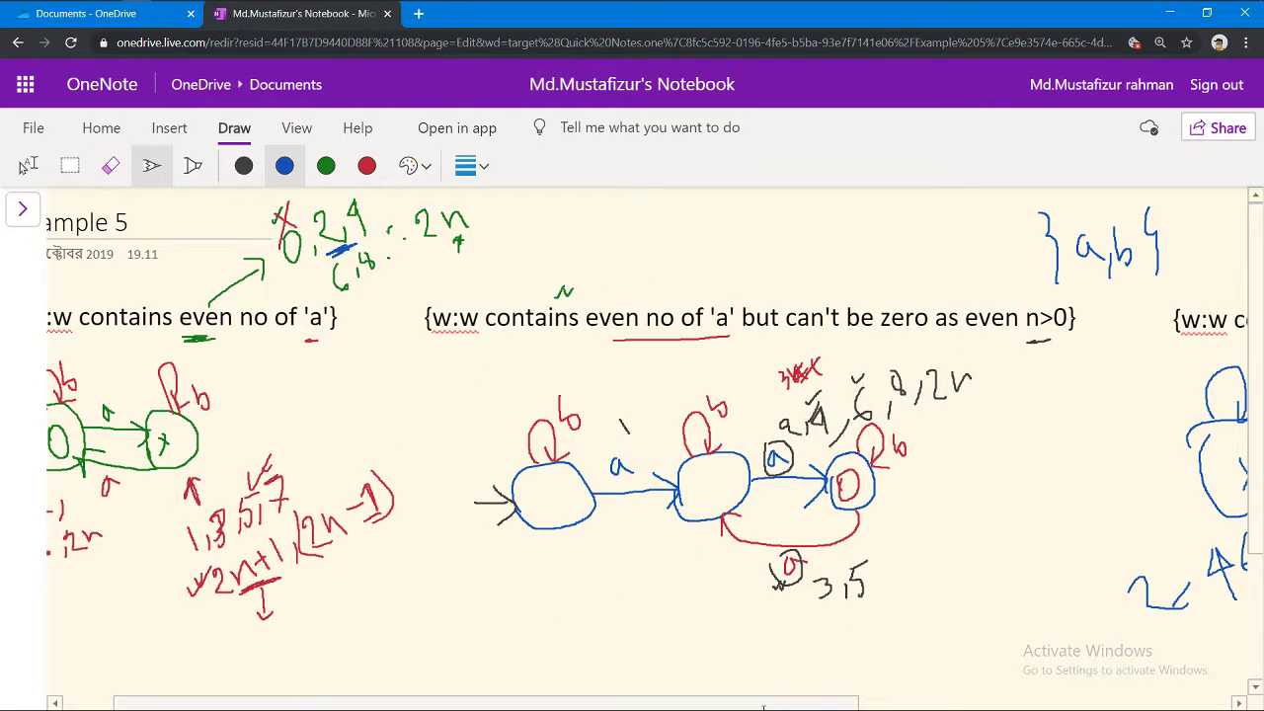
{"action": "left_click_drag", "start_coordinate": [765, 707], "coordinate": [1132, 699]}
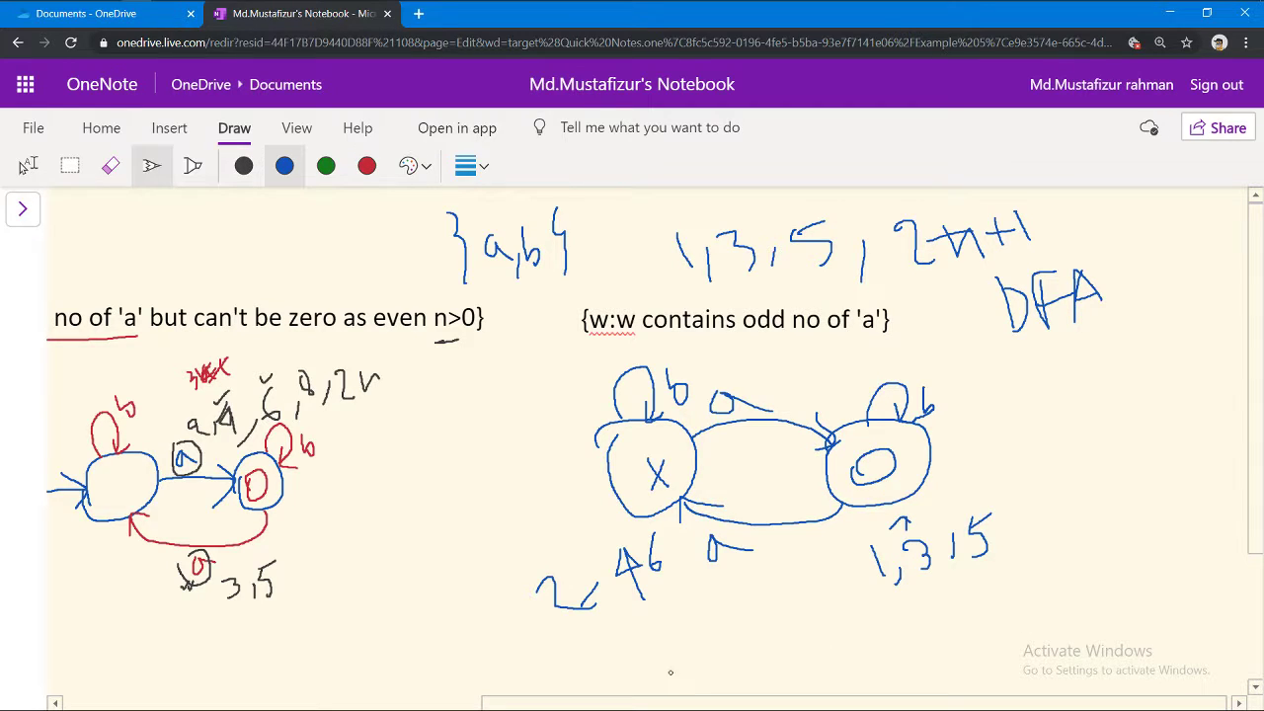
{"action": "left_click_drag", "start_coordinate": [804, 704], "coordinate": [569, 704]}
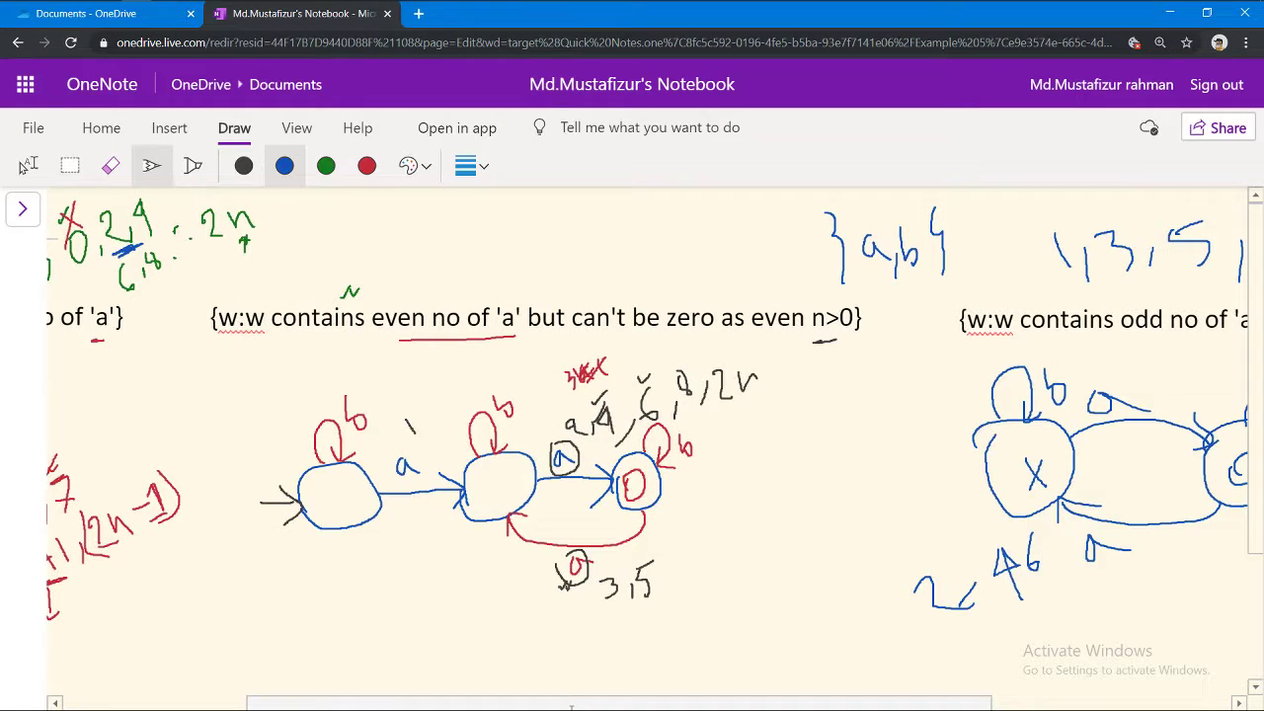